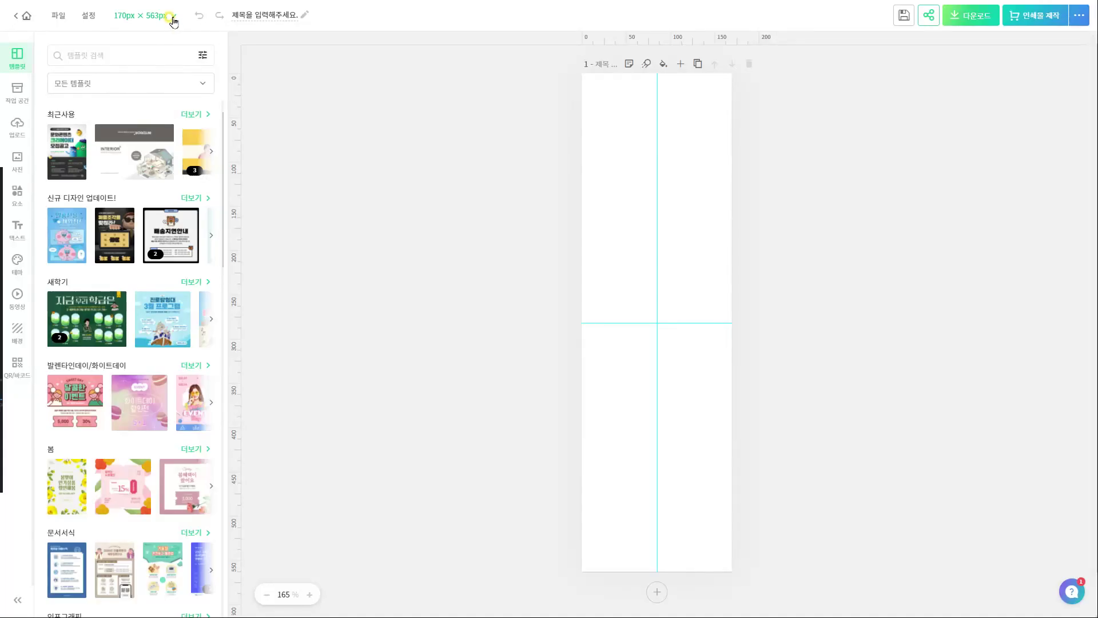
Resize the canvas to 2003 × 700 px.
click(173, 17)
click(226, 85)
double_click(200, 103)
text(2003)
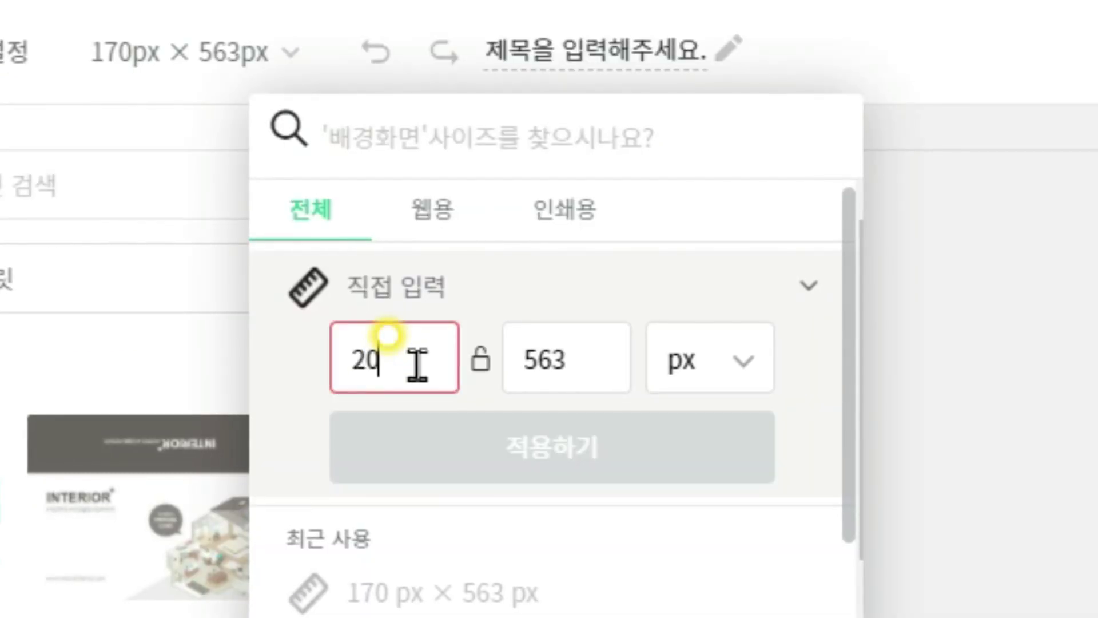
key(Tab)
text(700)
click(565, 447)
Place horizontal guides at 130 px and about 190 px below the canvas's upper edge.
drag(254, 214, 264, 221)
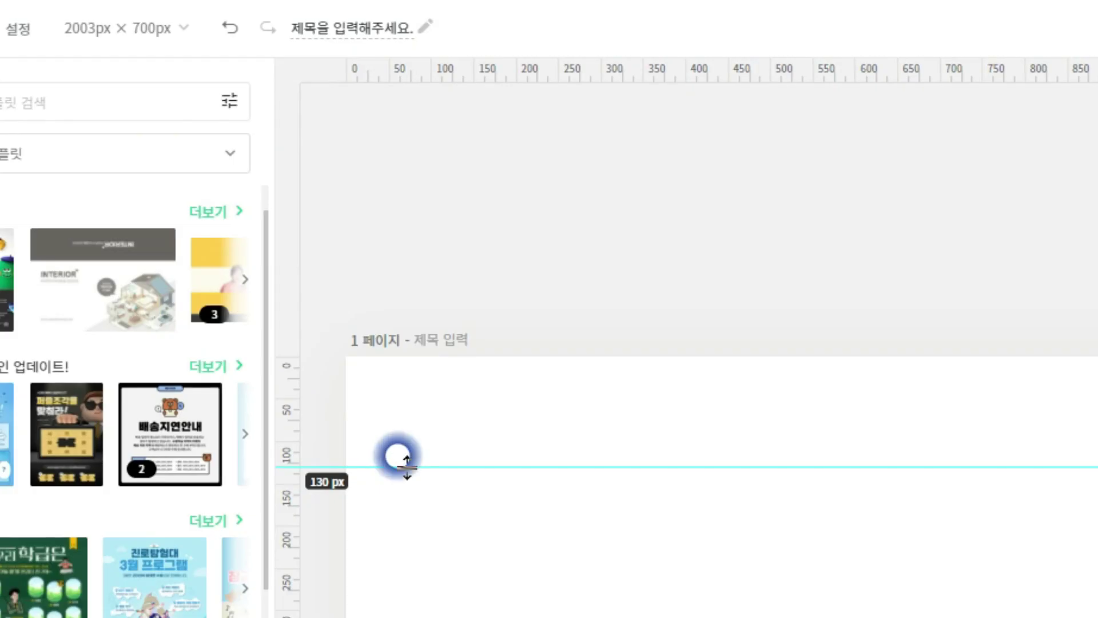
drag(399, 457, 400, 457)
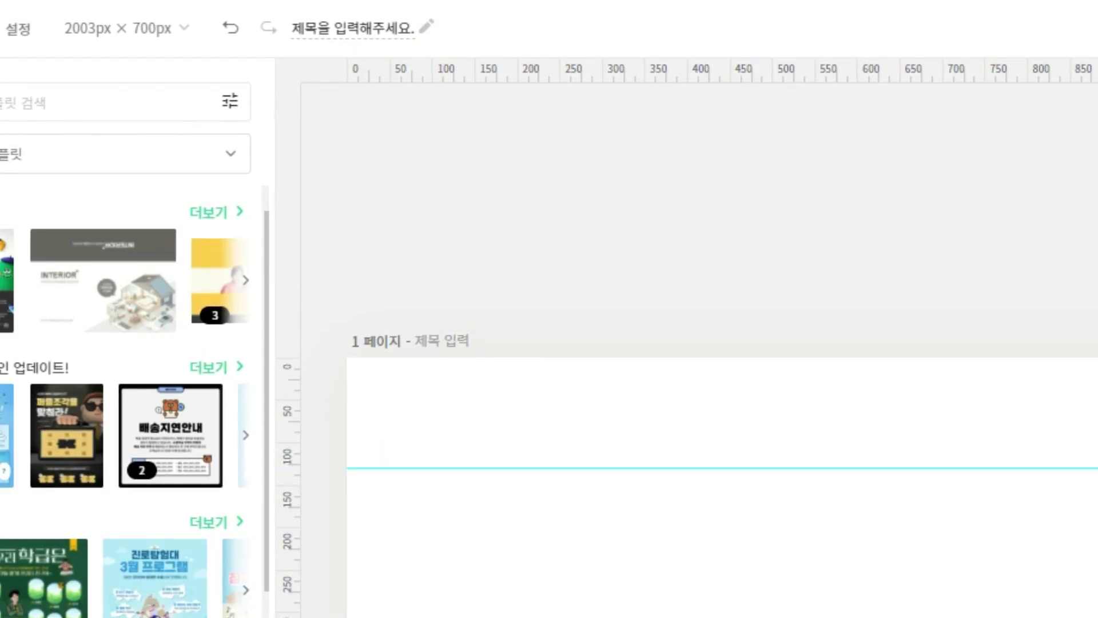
drag(427, 70, 388, 511)
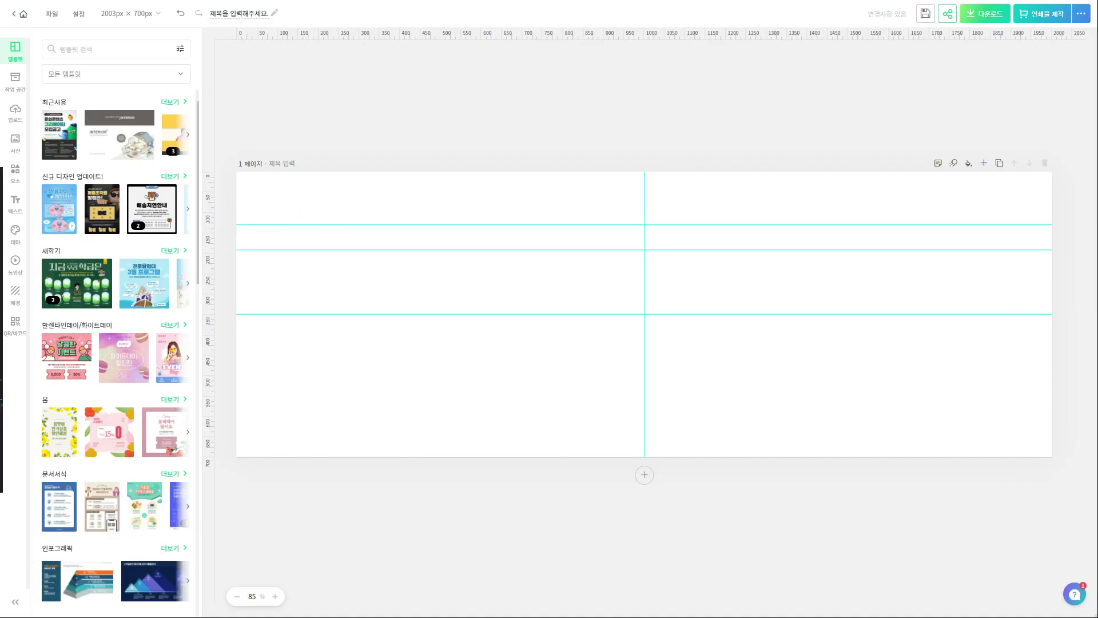
Paste the five-column grid image, enlarge it to 1920 px wide and extend it down to the canvas's lower edge.
key(ctrl+v)
drag(560, 337, 399, 438)
drag(730, 381, 996, 479)
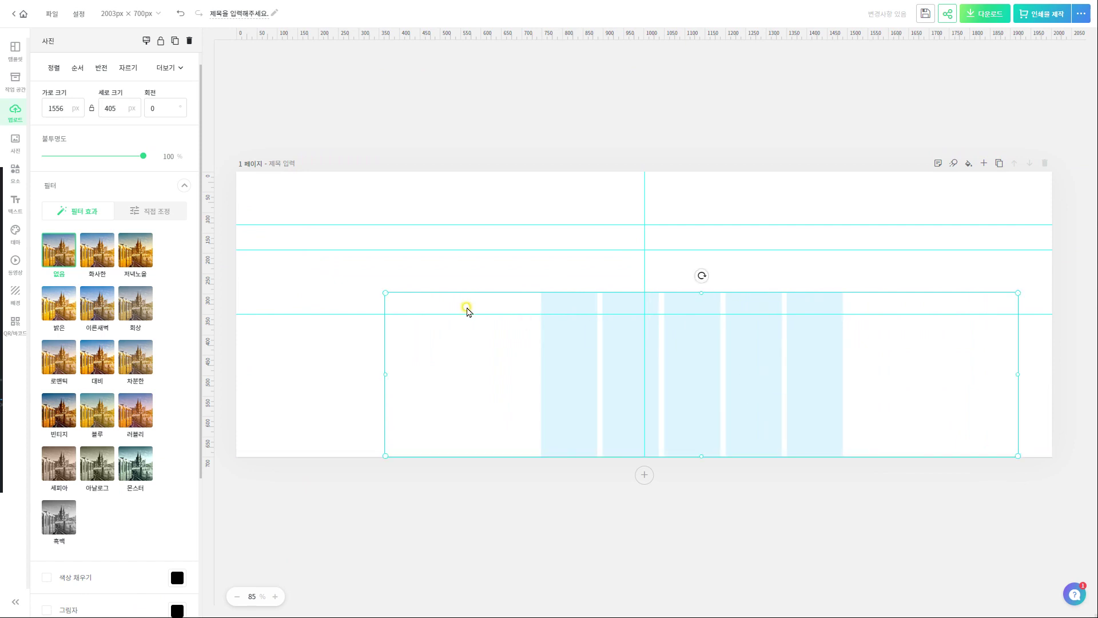
drag(385, 293, 286, 194)
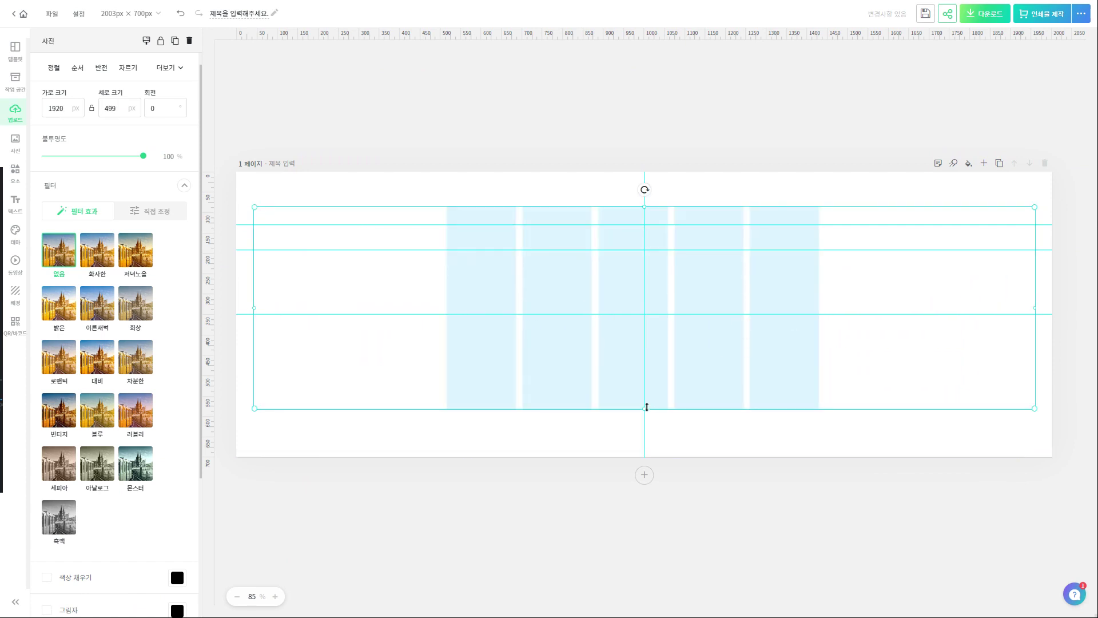
drag(649, 408, 683, 455)
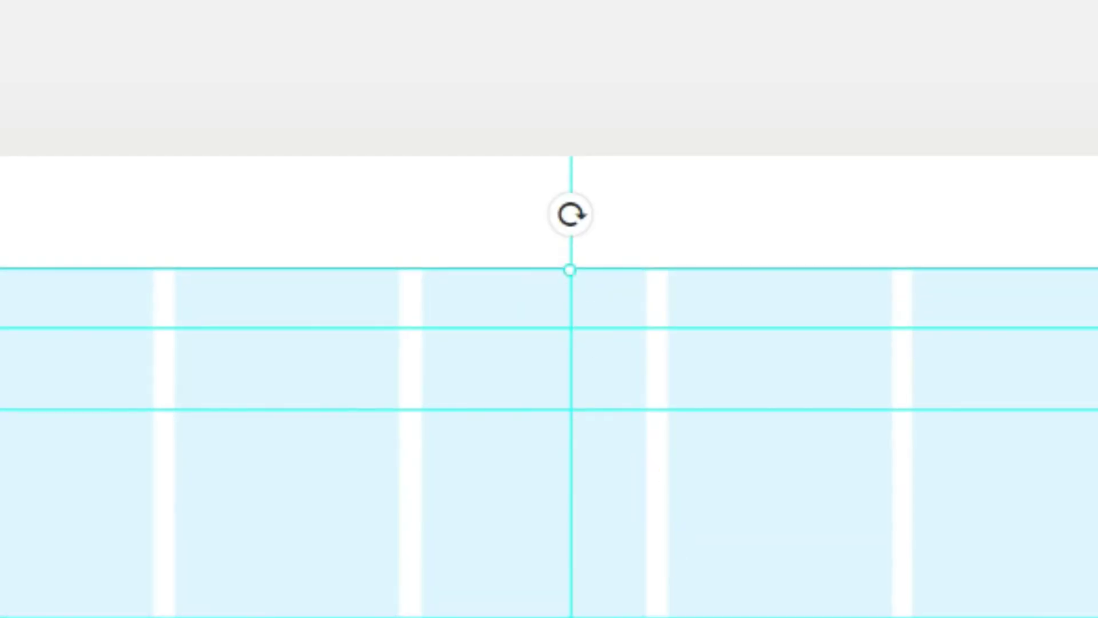
Nudge the column grid image slightly to the right and deselect it.
key(Right)
key(Right)
key(Right)
key(Right)
key(Right)
key(Right)
key(Right)
key(Right)
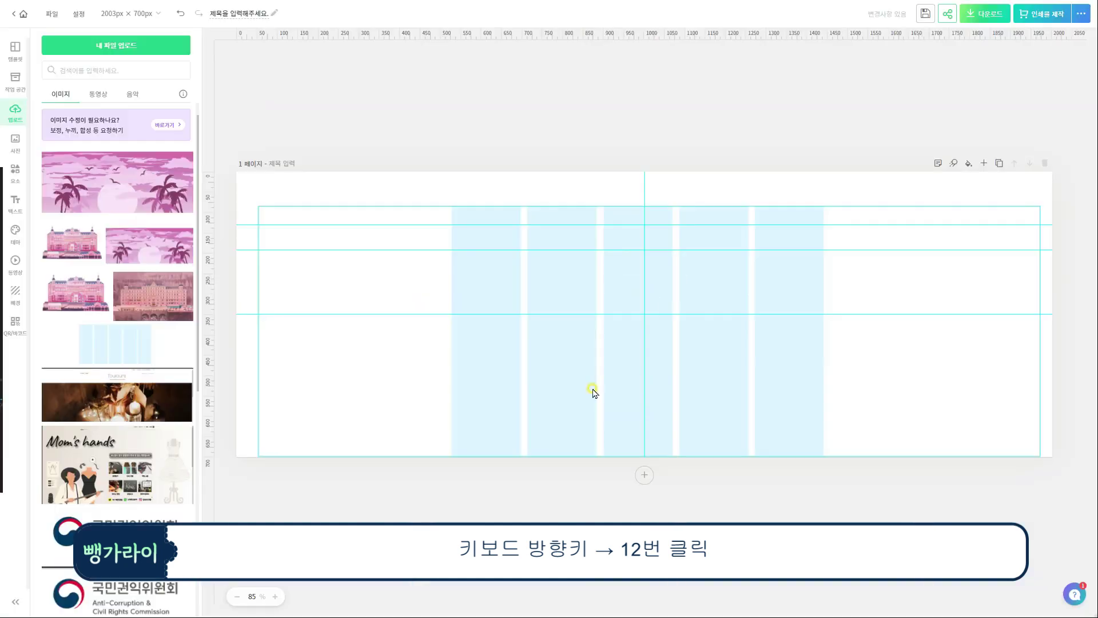
click(725, 508)
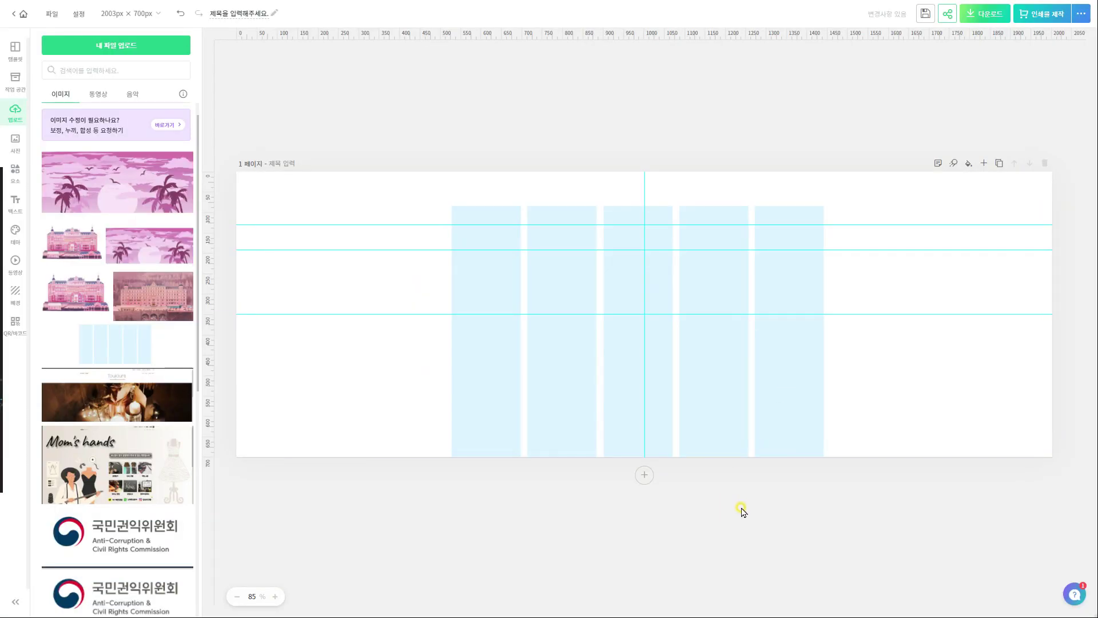
Add the text 부동산 경제 in the 카페24 쑥쑥 font between the upper two guides, starting at the first grid column.
click(16, 204)
click(64, 229)
drag(602, 260, 486, 201)
click(114, 141)
text(카페24)
click(111, 358)
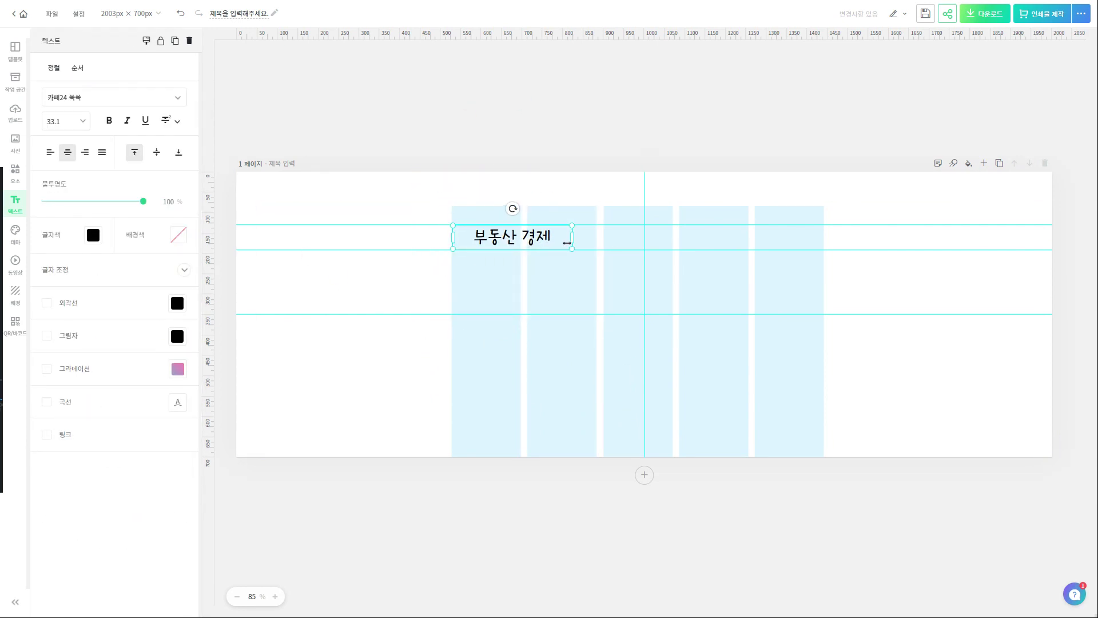
Widen and left-align the menu text, add 정신건강, 문화생활 and 라이프스타일 separated by vertical bars, and color it dark blue.
drag(572, 238, 824, 237)
click(50, 153)
text(전신게강   |   문화생활   |   라이프스타일  |)
click(94, 234)
click(204, 400)
click(532, 166)
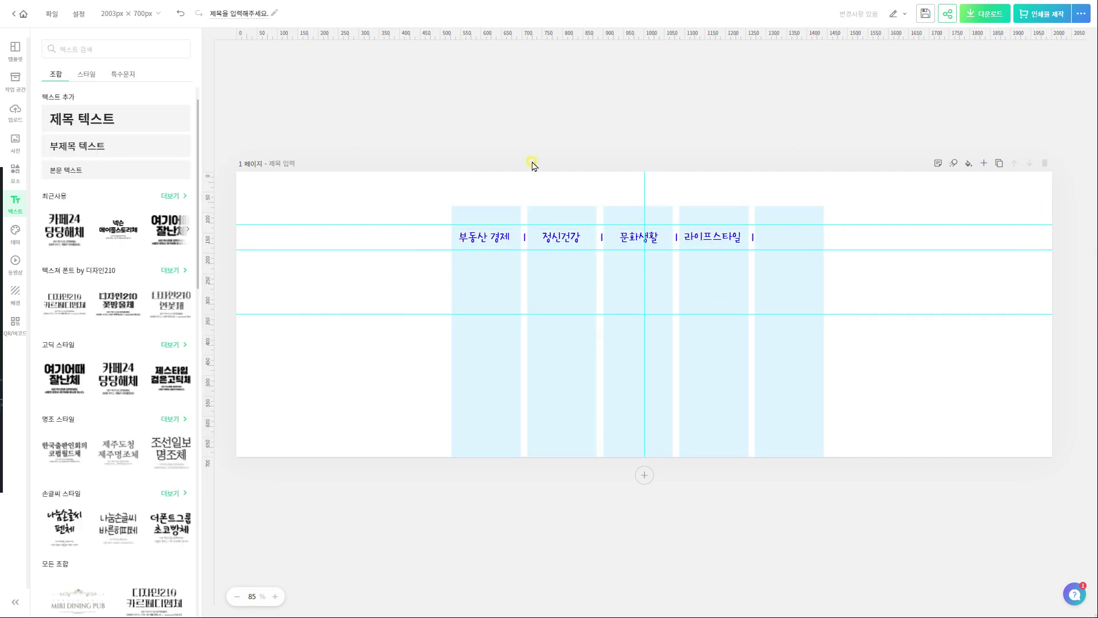
Search the elements for 유튜브 and 인스타그램 icons and place the small Instagram icon after the menu text in the last column.
click(15, 173)
click(96, 49)
text(유튜브)
key(Return)
click(113, 74)
double_click(74, 48)
text(인스타그램)
key(Return)
scroll(78, 290, down, 5)
drag(65, 266, 610, 366)
drag(610, 366, 766, 237)
Recolor the social media icon dark blue to match the menu text.
scroll(114, 359, down, 4)
click(47, 360)
click(177, 360)
click(473, 87)
click(745, 226)
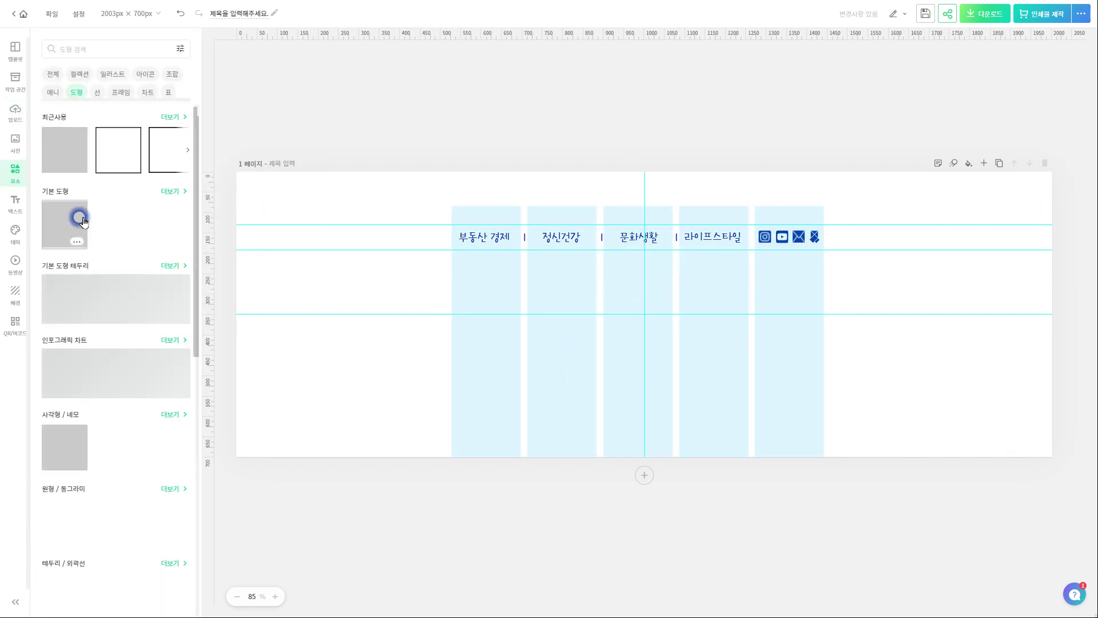
Add a grey rectangle bar 60 px high across the full canvas width between the upper two guides, behind the menu text and icons.
click(83, 222)
drag(650, 388, 343, 250)
drag(443, 237, 1052, 237)
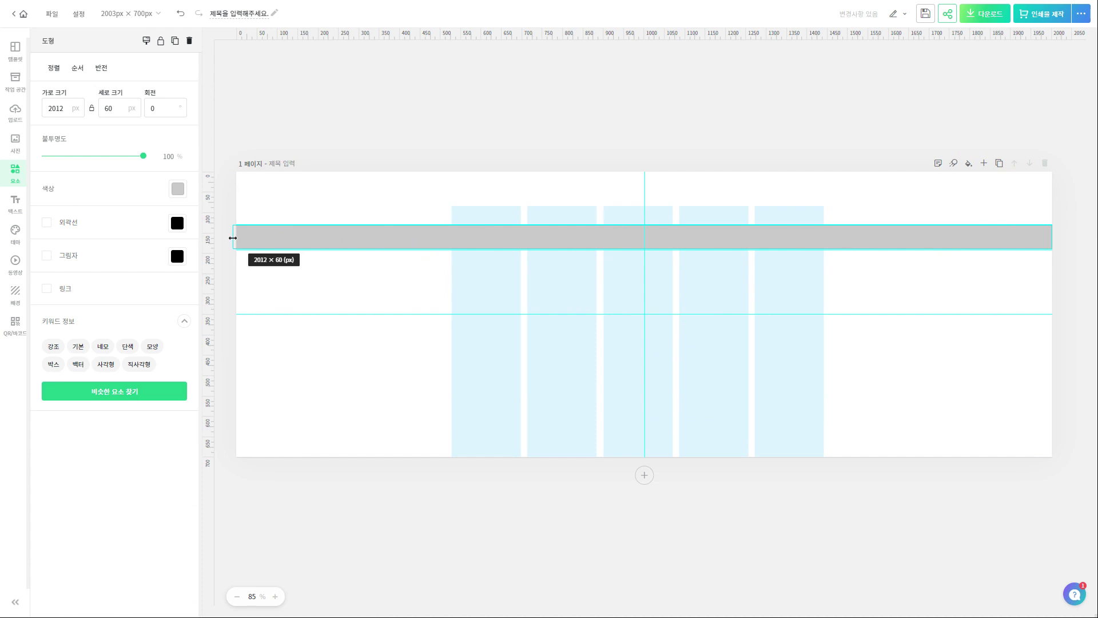
click(347, 113)
key(ctrl+alt+l)
drag(1000, 73, 1005, 118)
key(ctrl+shift+l)
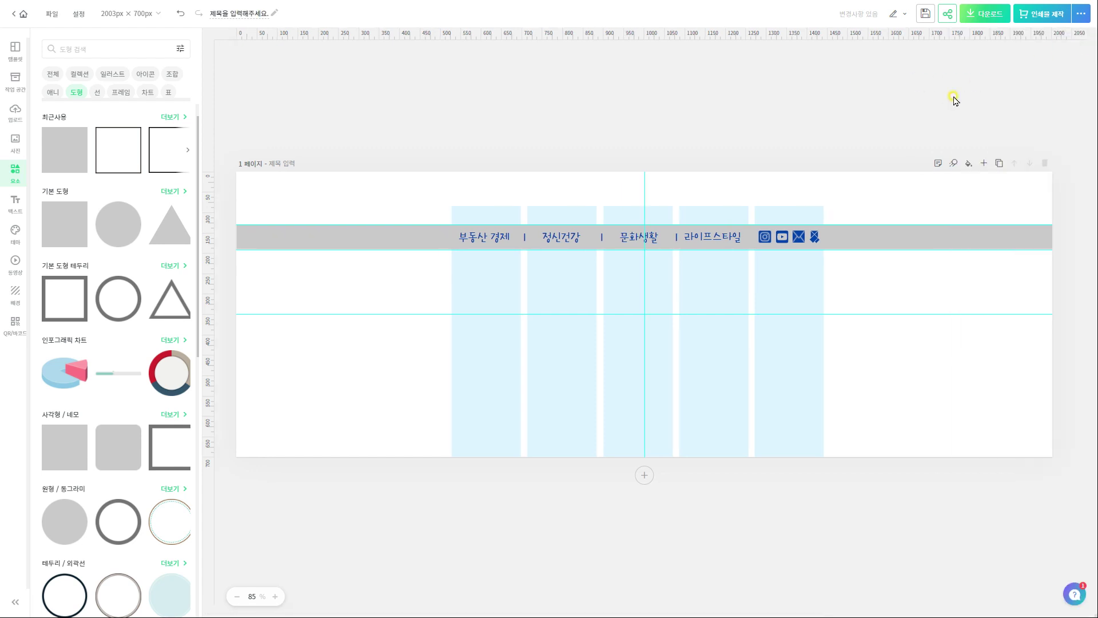
Add a text combination to the canvas and set its font to Open Sans Light.
click(15, 204)
click(63, 235)
drag(635, 301, 588, 274)
click(151, 145)
text(open)
click(120, 184)
Delete the extra text, change the title to HEBE and center it above the menu bar.
click(598, 355)
key(Delete)
double_click(613, 300)
key(BackSpace)
text(HEBE)
drag(723, 277, 624, 248)
drag(575, 213, 717, 189)
Color the HEBE title dark blue and give it a blue shadow with blur 33.
click(94, 235)
click(182, 279)
click(245, 503)
click(47, 335)
click(177, 336)
click(266, 381)
click(101, 380)
drag(82, 496, 90, 497)
click(522, 348)
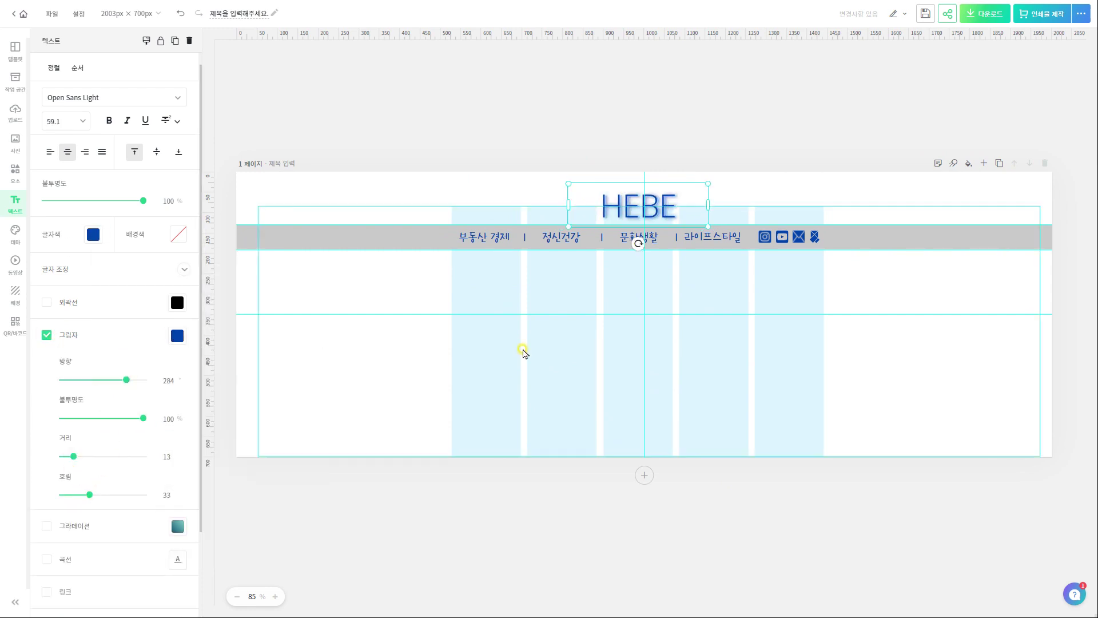
Lower the column grid image's opacity to zero and delete the image.
click(794, 424)
drag(144, 157, 45, 155)
click(255, 148)
click(256, 150)
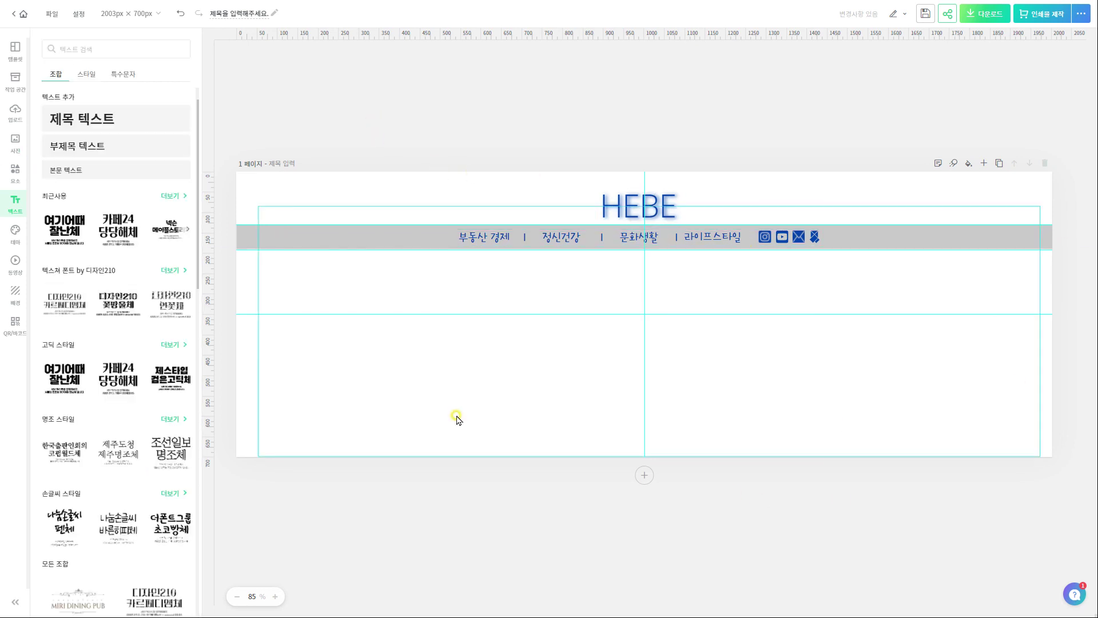
click(445, 379)
key(Delete)
Insert the uploaded pink hotel photo, size it to 848 × 519 px and center it below the menu bar.
click(16, 113)
click(152, 260)
drag(556, 369, 430, 464)
drag(557, 401, 583, 388)
drag(760, 441, 793, 447)
drag(710, 407, 737, 409)
drag(598, 406, 597, 406)
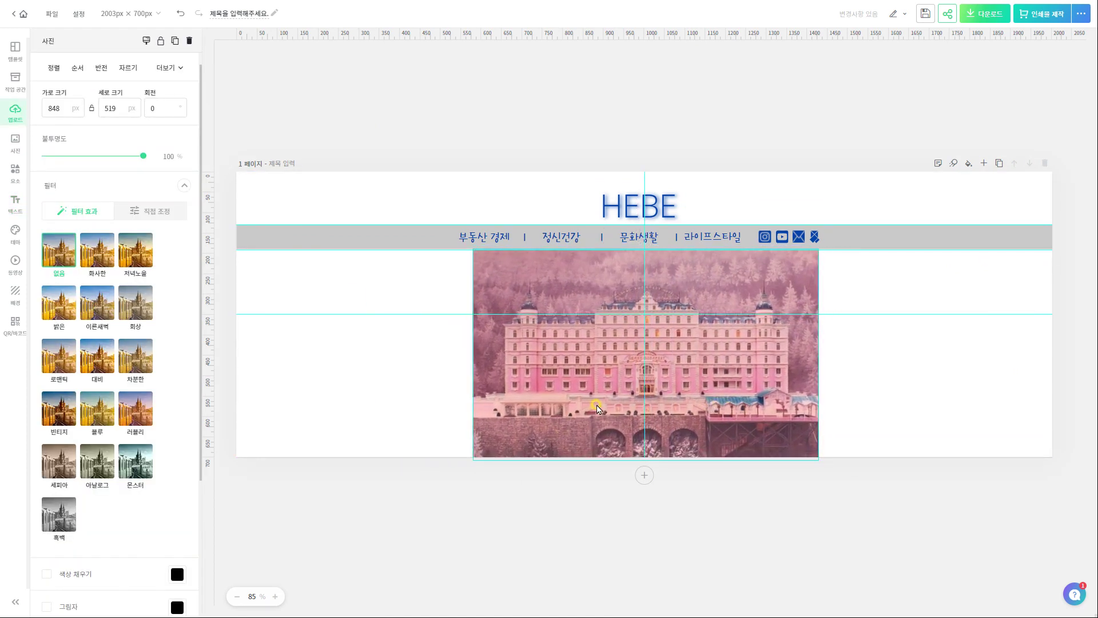
Paste two copies of the hotel photo, one on each side behind the central one, and enlarge the side photos to 1002 × 613 px.
key(ctrl+v)
key(ctrl+v)
drag(617, 419, 835, 380)
drag(371, 381, 328, 373)
drag(686, 375, 738, 383)
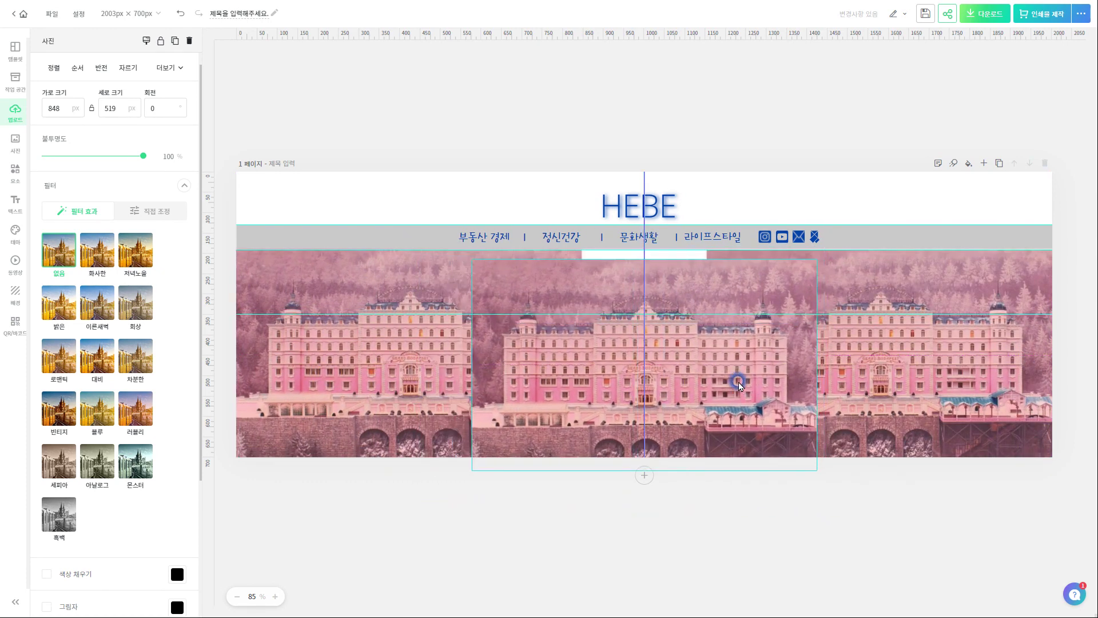
drag(404, 392, 685, 425)
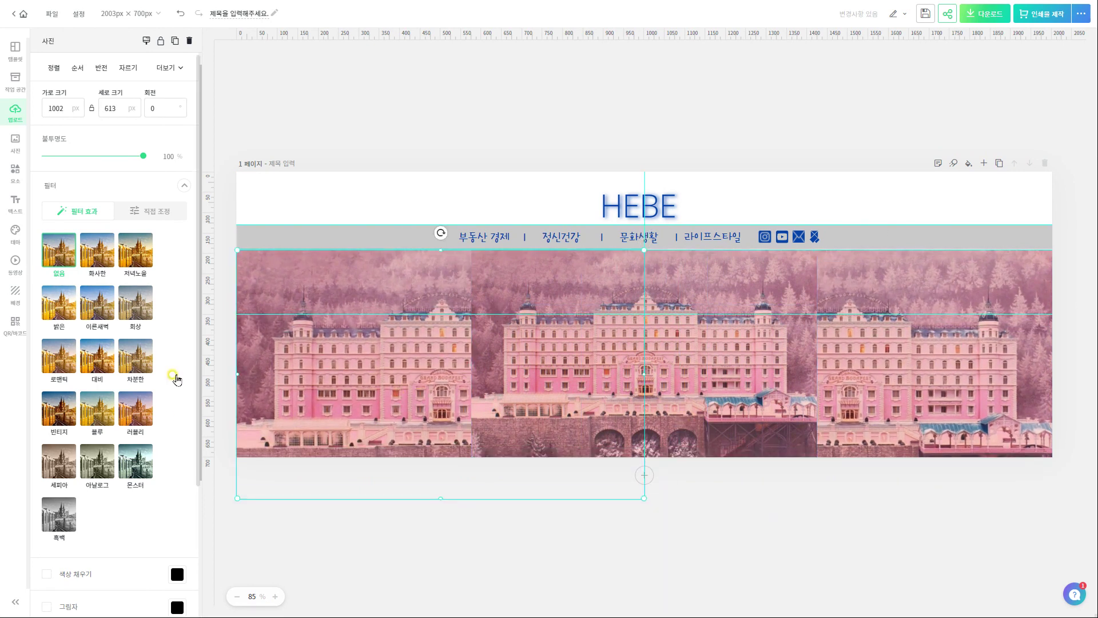
Blur both side hotel photos with a blur adjustment of 10.
click(150, 211)
text(10)
click(916, 366)
drag(175, 448, 154, 434)
text(10)
click(556, 532)
Apply a gradient mask with a value of 20 to the central hotel photo so its edges fade out.
click(389, 378)
click(572, 378)
scroll(53, 387, down, 2)
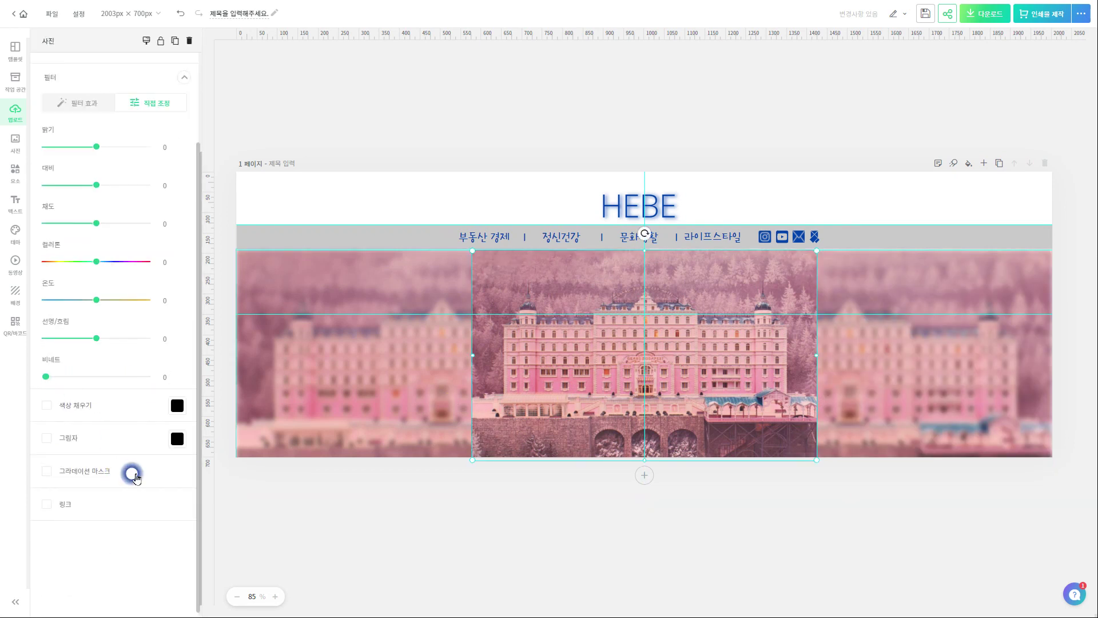
click(92, 470)
scroll(115, 471, down, 1)
click(405, 521)
click(515, 412)
drag(174, 474, 156, 473)
text(20)
click(538, 539)
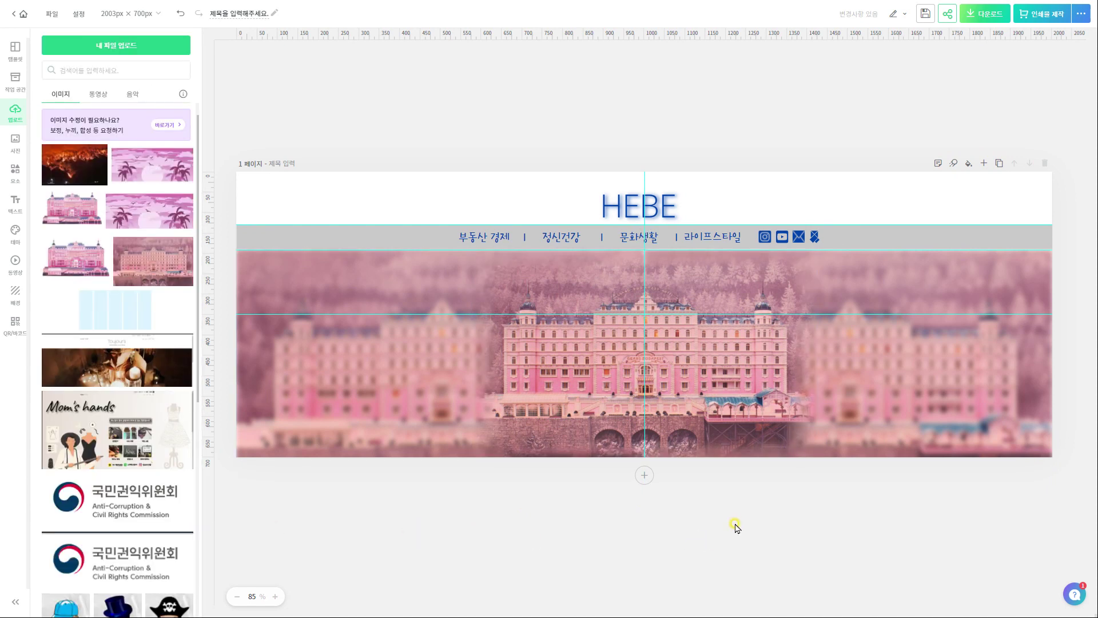
Try the 회상, 러블리 and 밝은 filters on the central hotel photo.
click(618, 420)
click(78, 216)
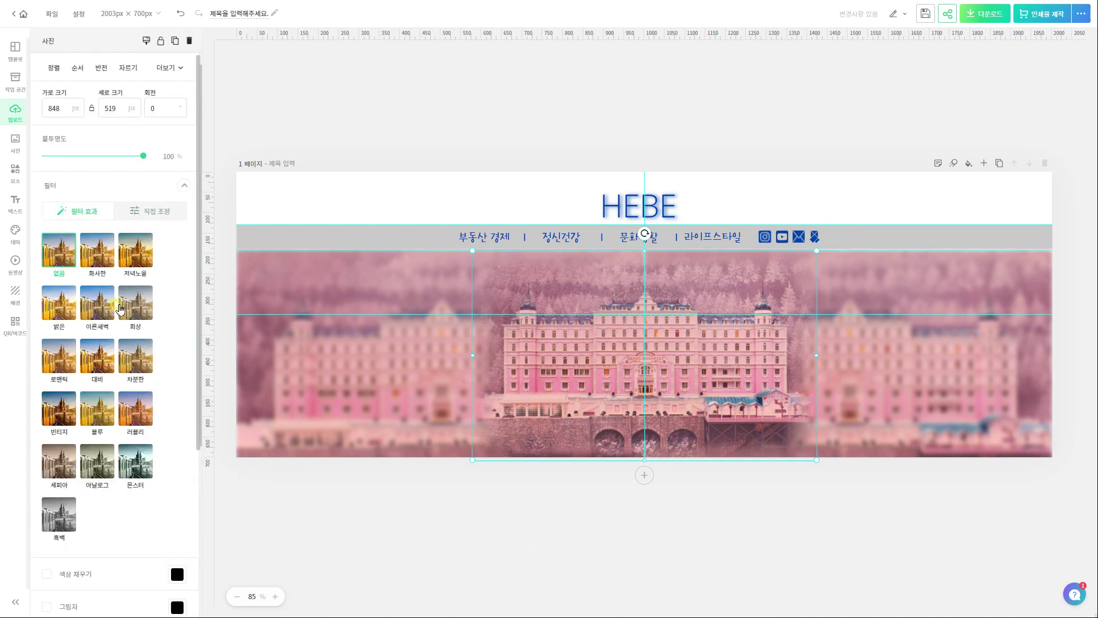
click(137, 308)
click(135, 402)
click(61, 309)
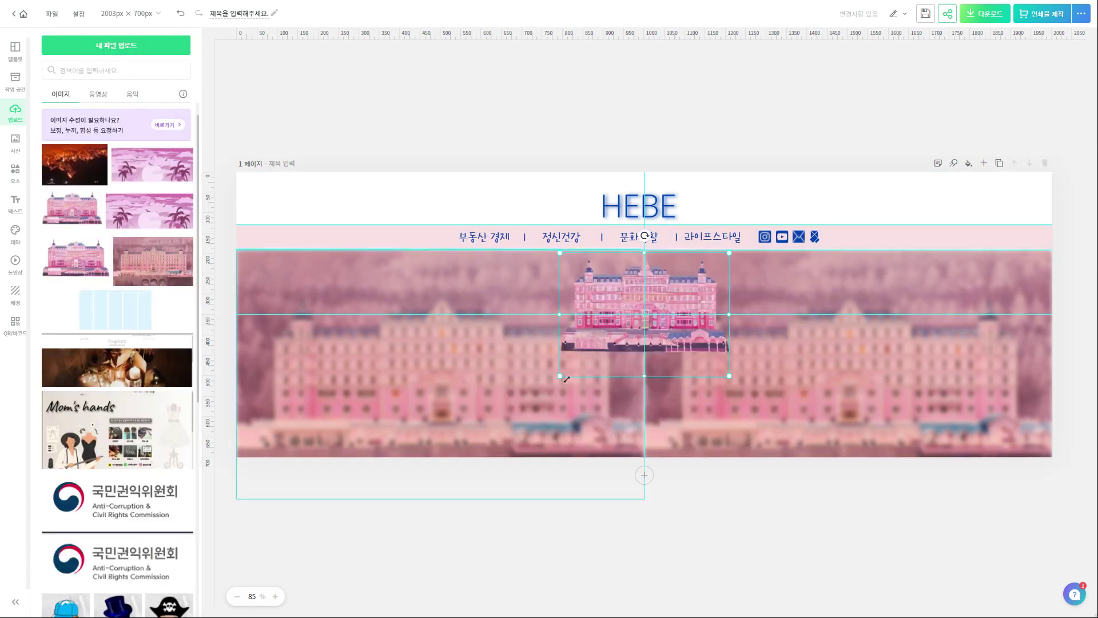
Enlarge the illustrated hotel cutout to 886 × 647 px and center it over the blurred photos.
drag(560, 377, 436, 469)
drag(730, 469, 780, 481)
drag(726, 415, 776, 407)
drag(815, 501, 824, 509)
click(875, 513)
Check the hotel cutout and download the finished header design.
click(715, 406)
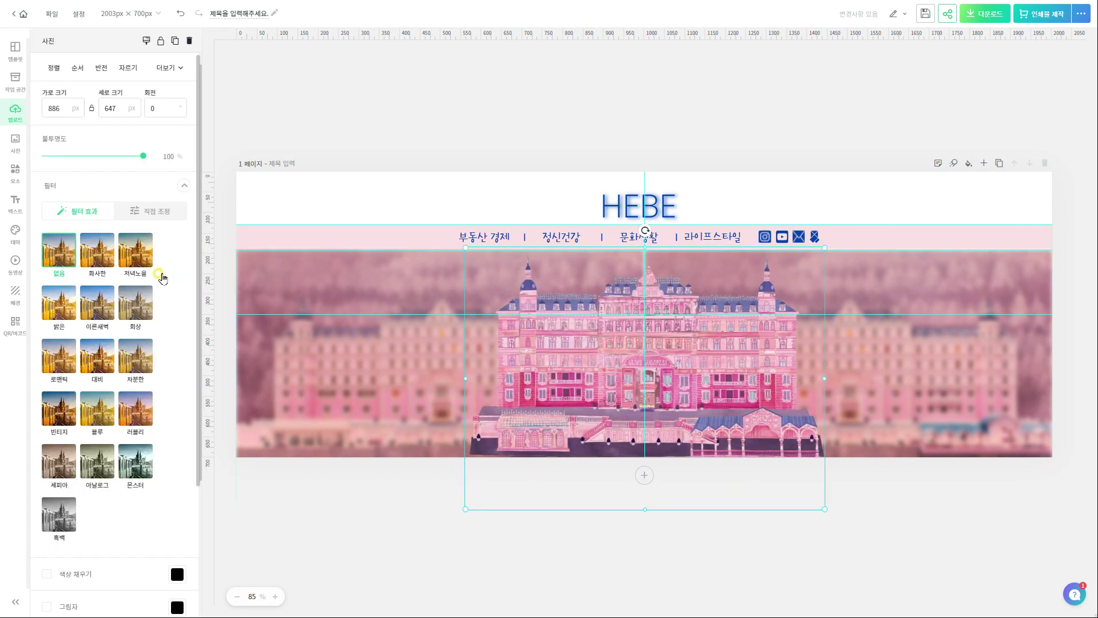
click(781, 470)
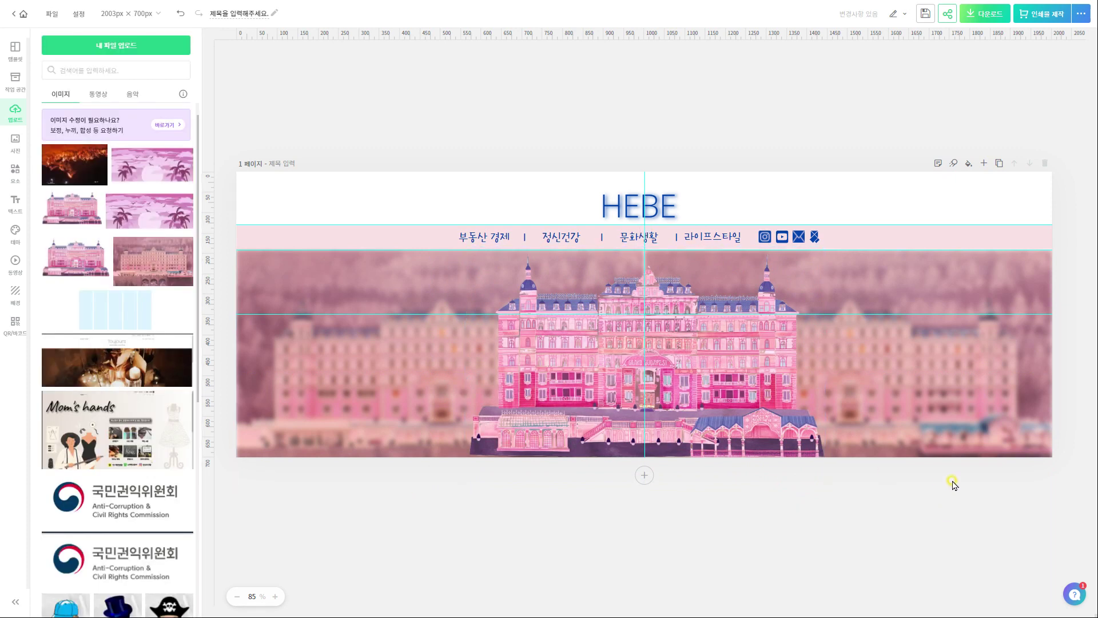
click(981, 23)
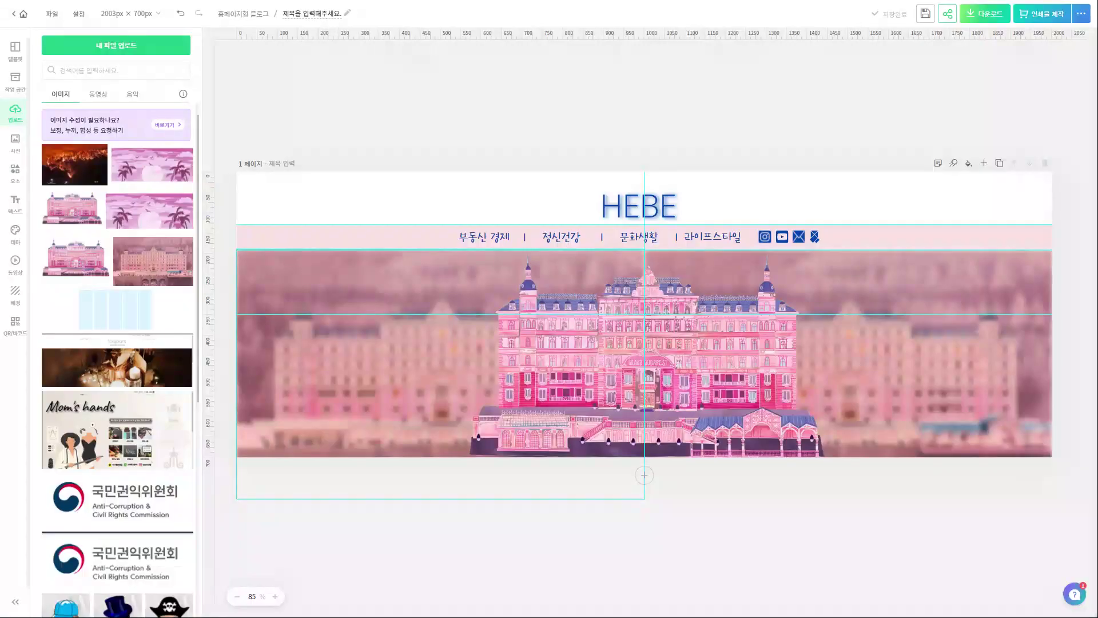
Place a rectangle over the first menu item, sized 170 × 42 px.
click(14, 168)
click(65, 224)
drag(643, 398, 502, 245)
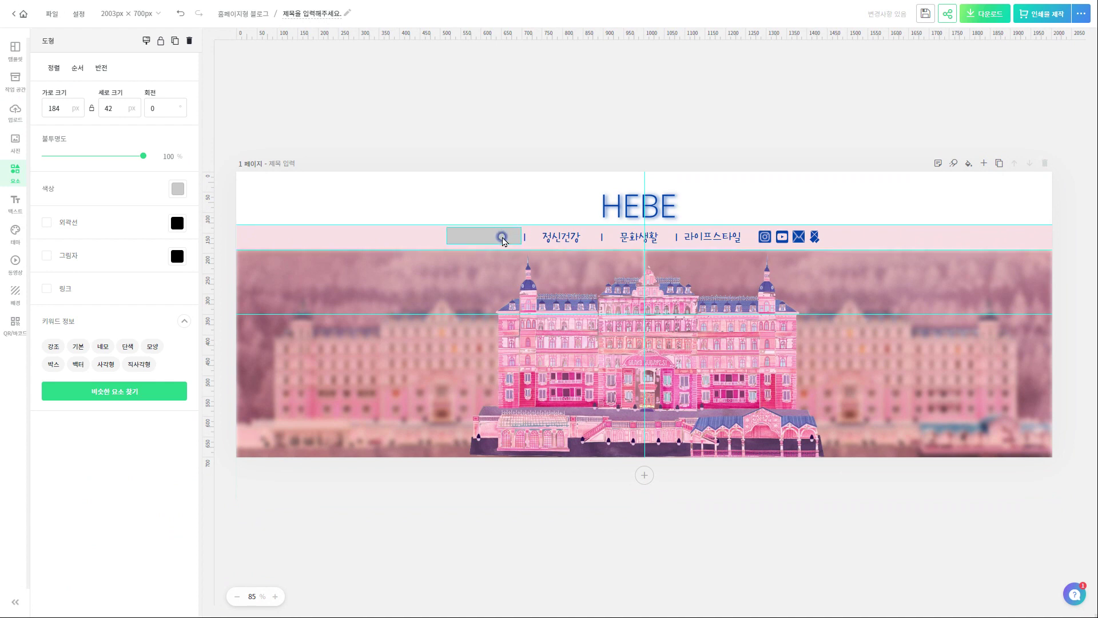
double_click(62, 108)
text(170)
click(400, 137)
Color the rectangle blue and place a tall copy of it over the social icon column, reaching the canvas's lower edge.
click(486, 239)
click(178, 188)
click(228, 274)
alt+drag(497, 236, 790, 456)
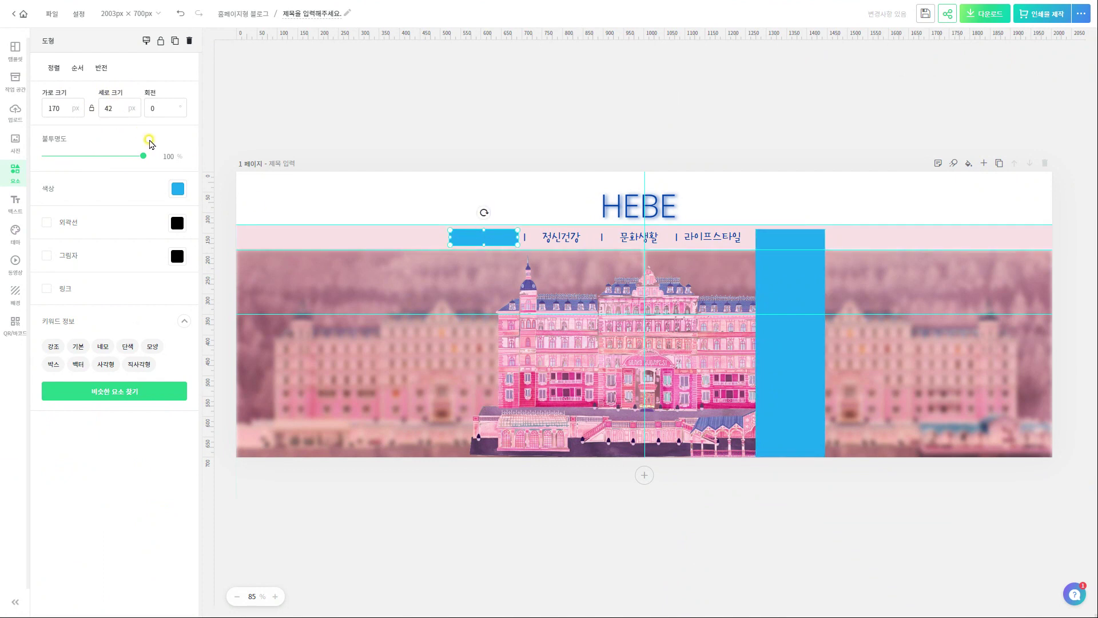
Delete the blue placeholder rectangles.
key(Delete)
click(498, 236)
key(Delete)
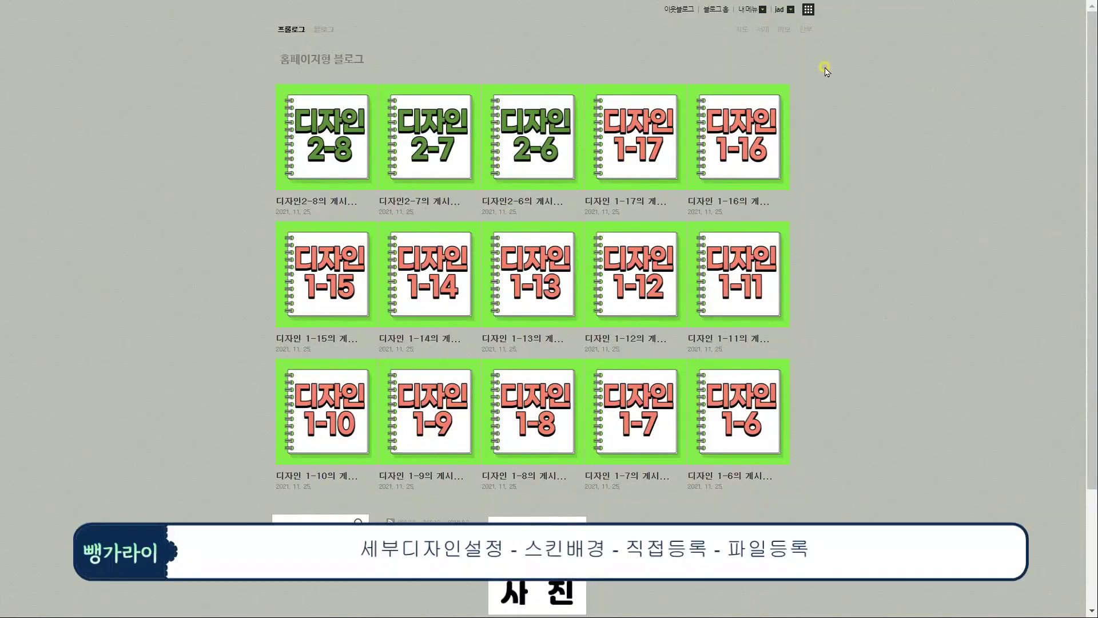
Switch to the Naver blog, open its detailed design settings and register 헤배경스킨004.png as the upper skin background.
click(750, 9)
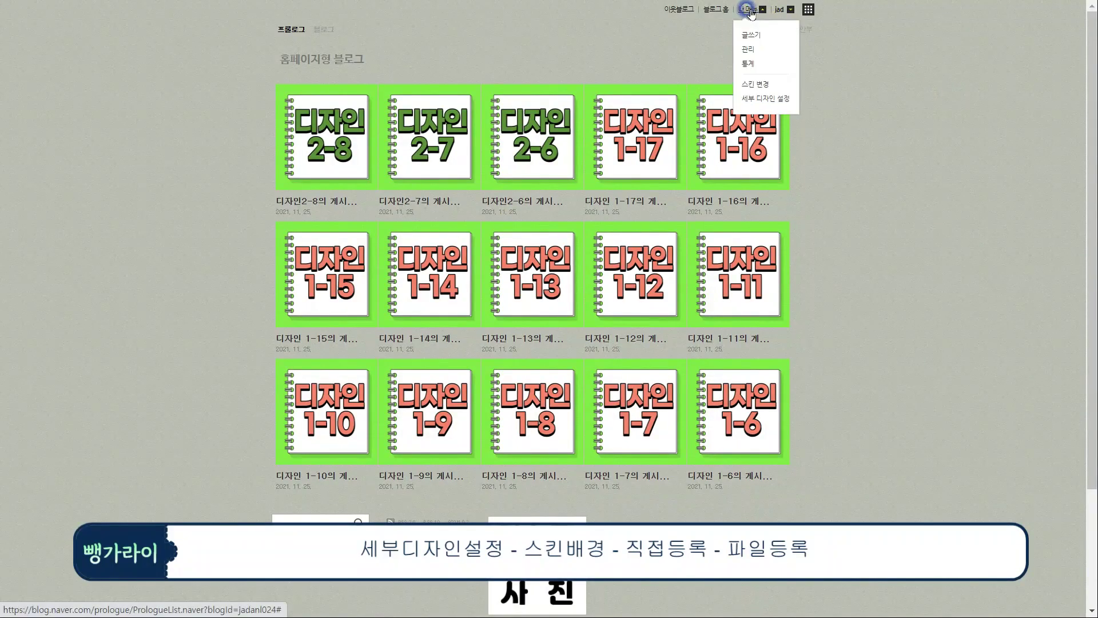
click(752, 99)
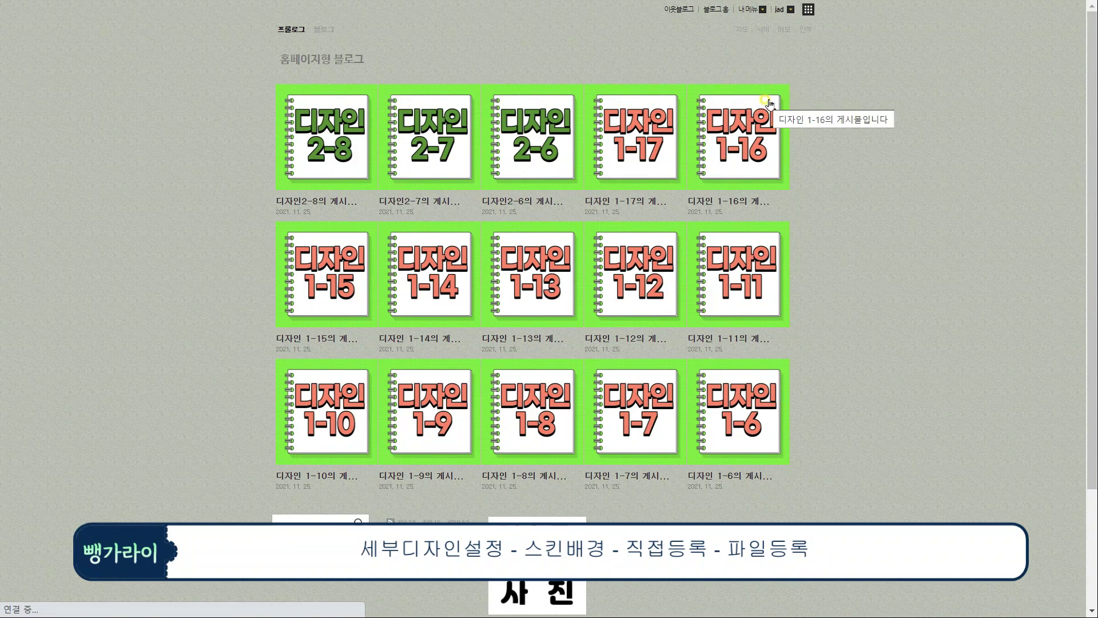
click(1012, 117)
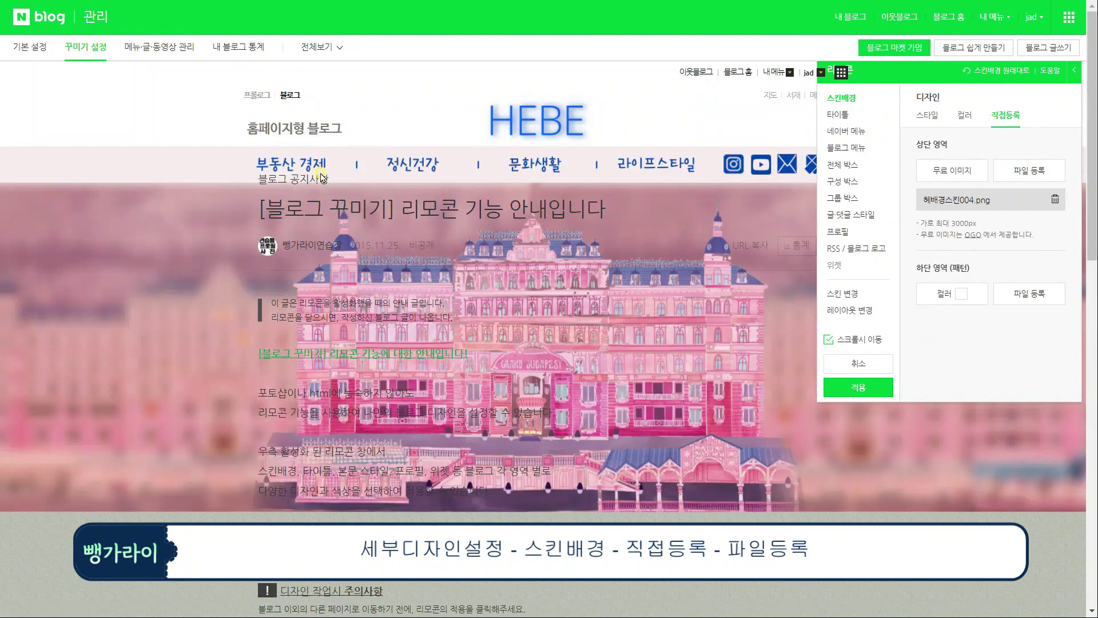
Hide the blog title, set the title area height to 50 and apply the blog design.
click(838, 115)
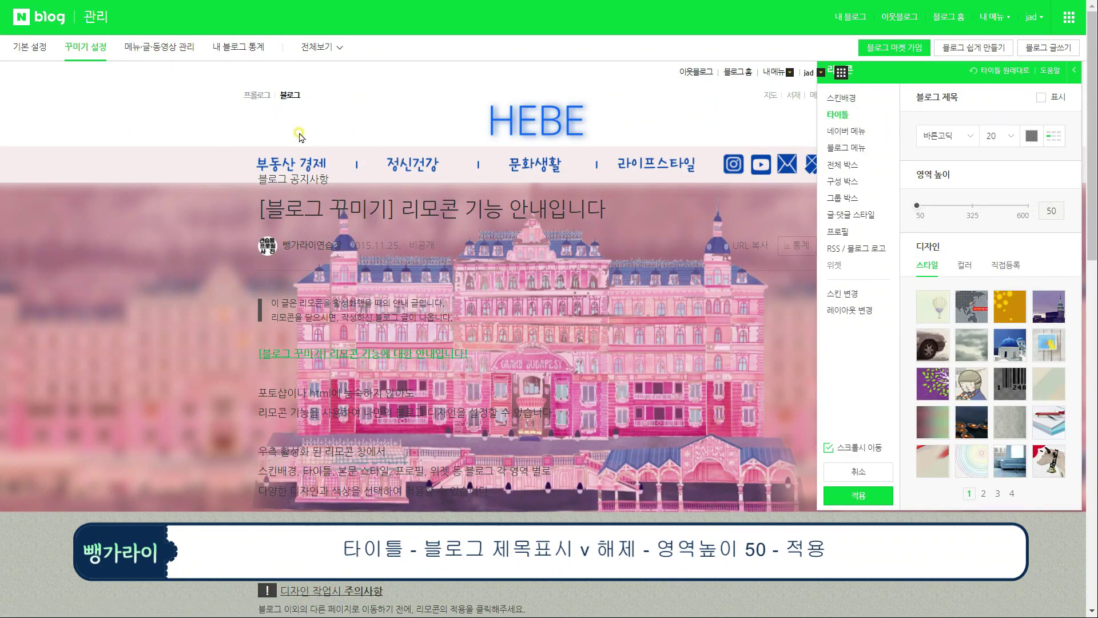
click(861, 495)
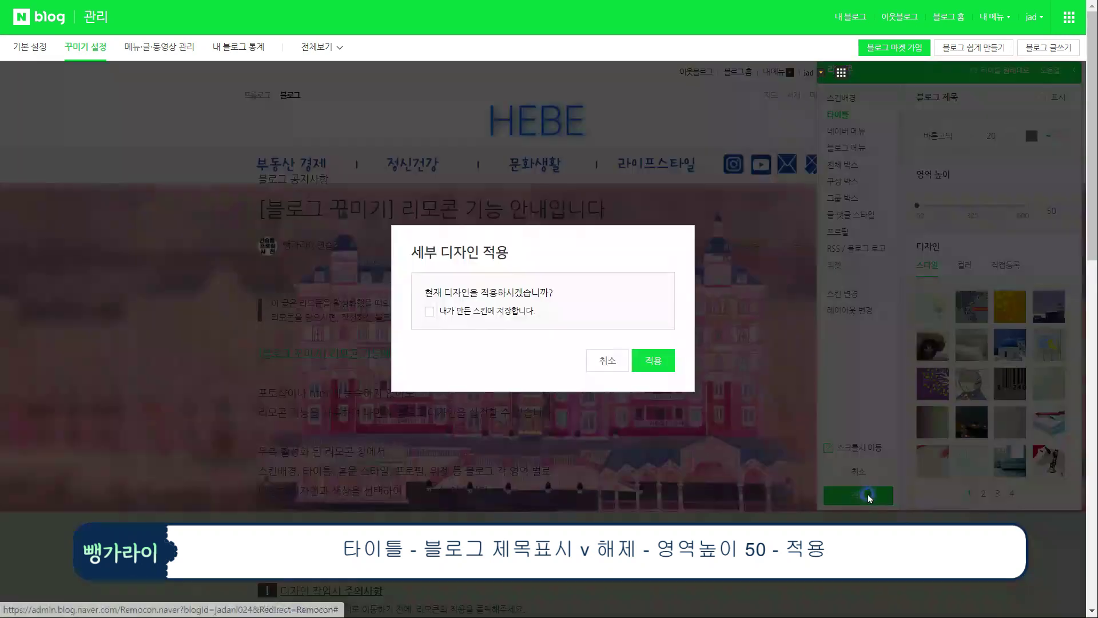
click(664, 364)
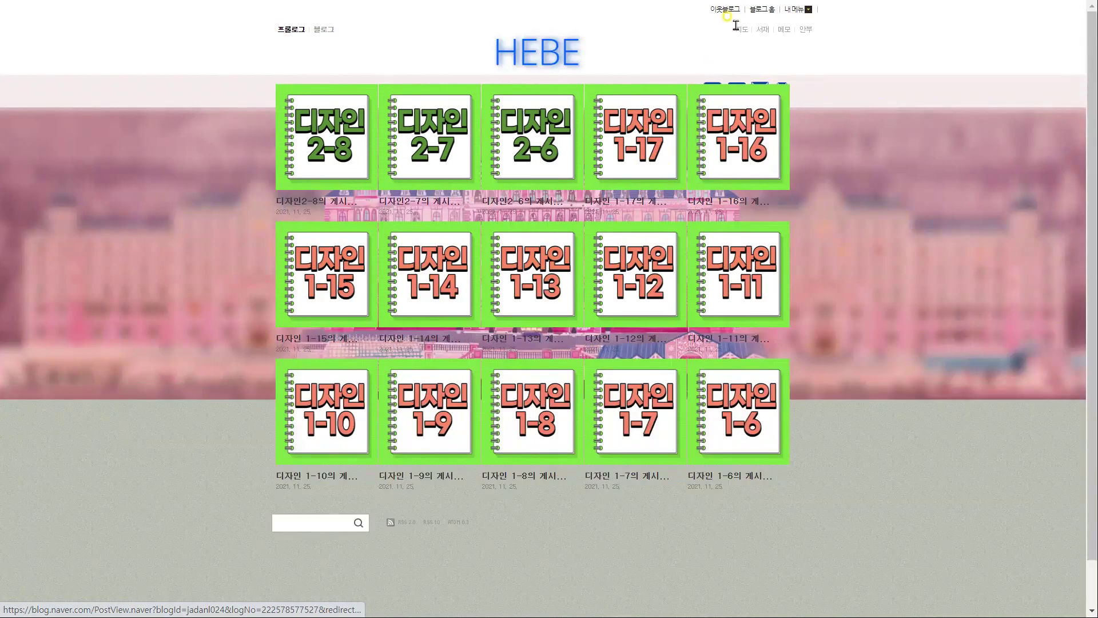
Open the blog's management page and go to its layout and widget settings.
click(756, 10)
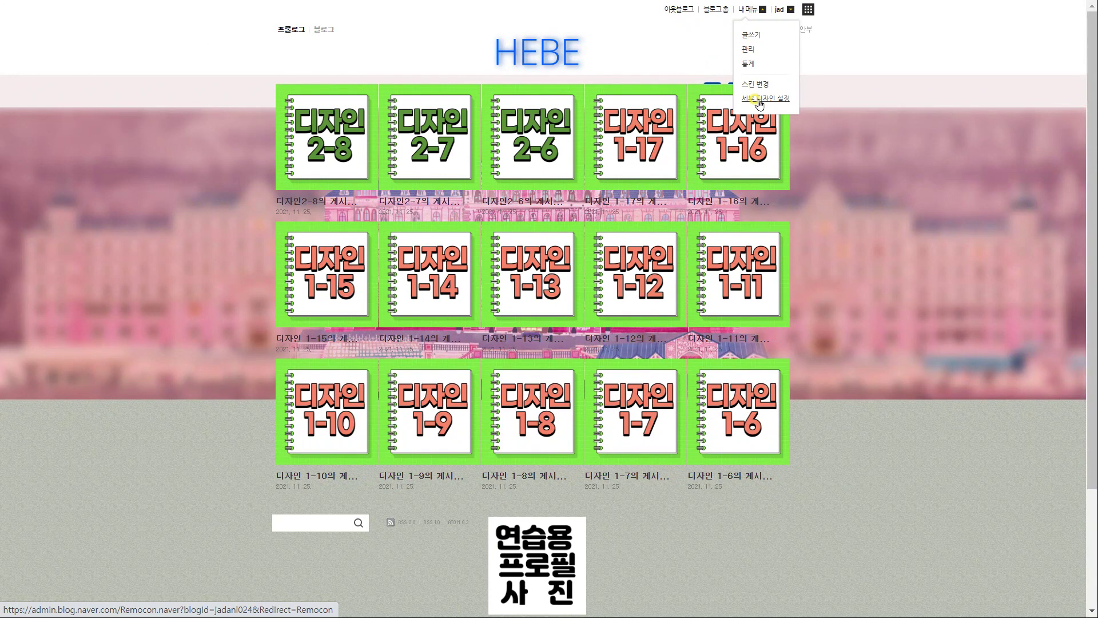
click(759, 80)
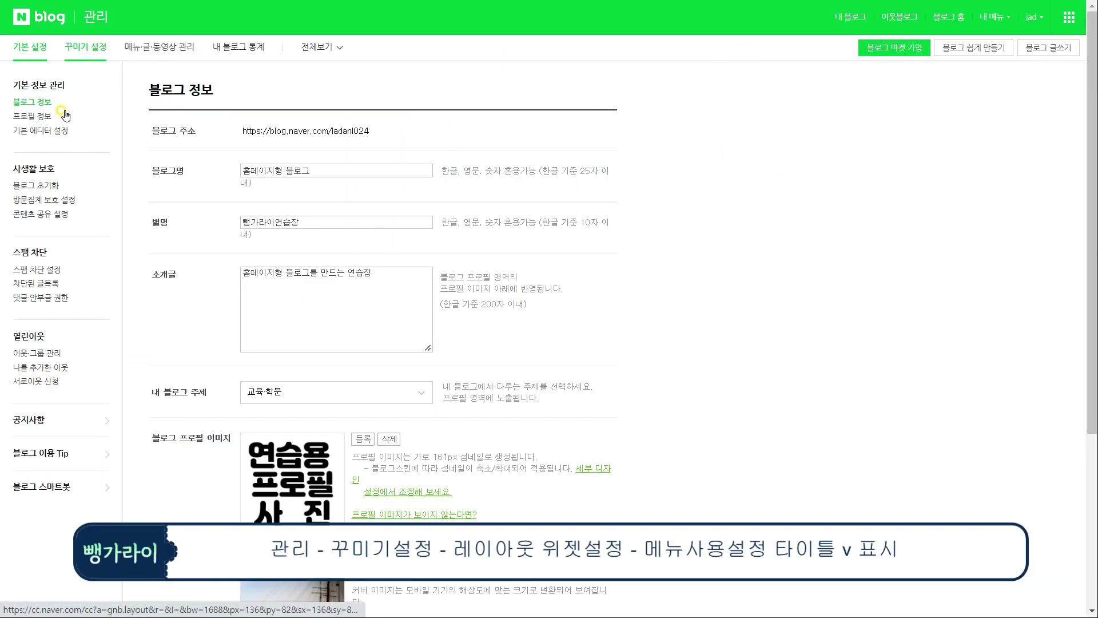
click(41, 175)
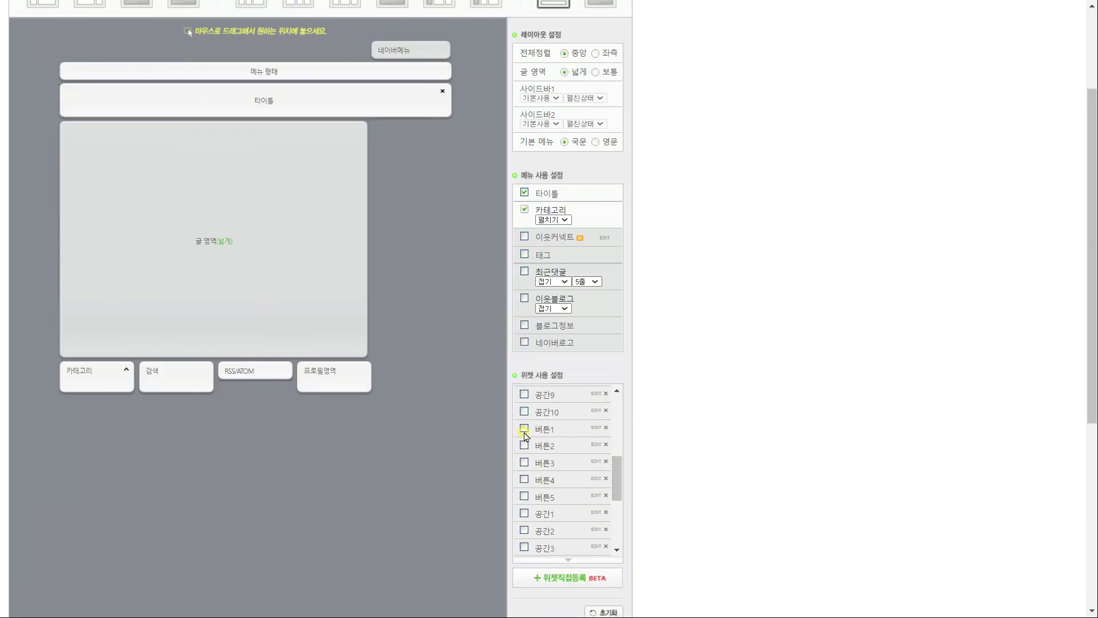
Enable widgets 버튼1 to 버튼5 and arrange them in order in one row between the title and the post area.
click(524, 429)
click(524, 446)
click(525, 463)
click(524, 480)
click(524, 497)
drag(417, 380, 79, 189)
drag(407, 484, 157, 182)
drag(407, 470, 246, 175)
drag(406, 470, 325, 177)
drag(407, 471, 398, 182)
Set the table cell height in the 버튼1 widget code to 34 and save the widget.
scroll(95, 290, up, 2)
scroll(438, 448, down, 1)
click(600, 503)
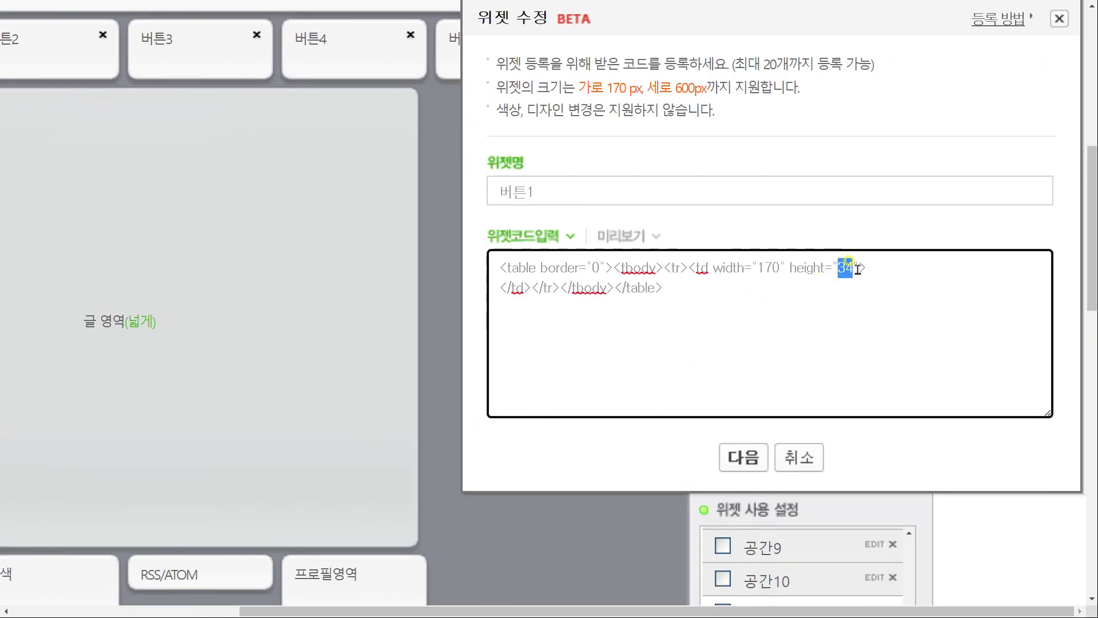
click(743, 458)
click(744, 458)
scroll(801, 566, up, 3)
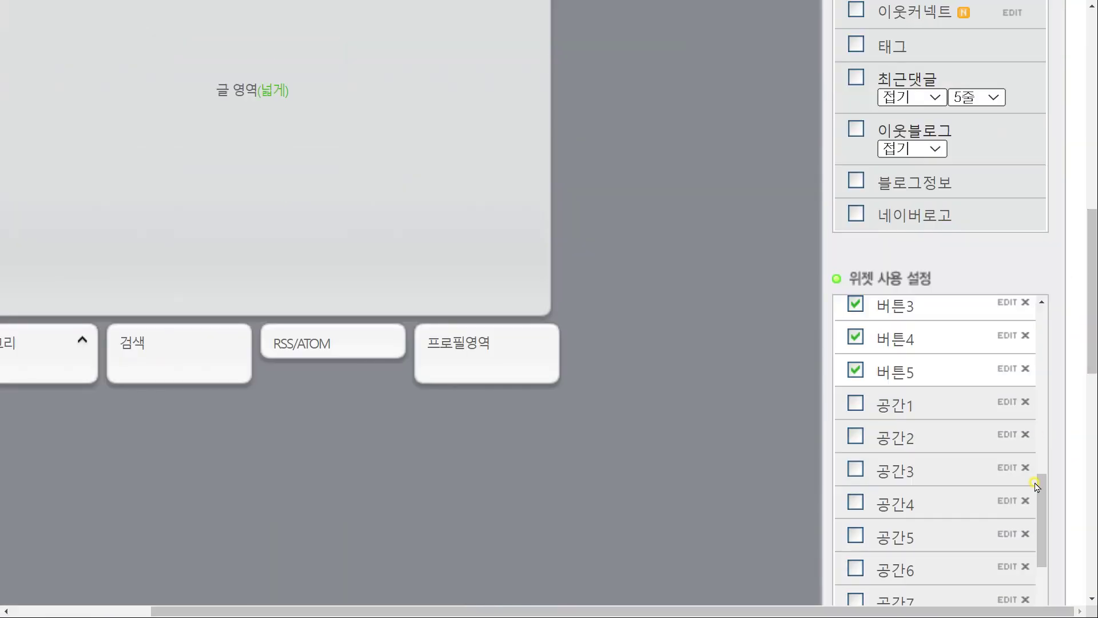
Set the table cell height in the 버튼5 widget code to 560 and save the widget.
scroll(973, 504, up, 3)
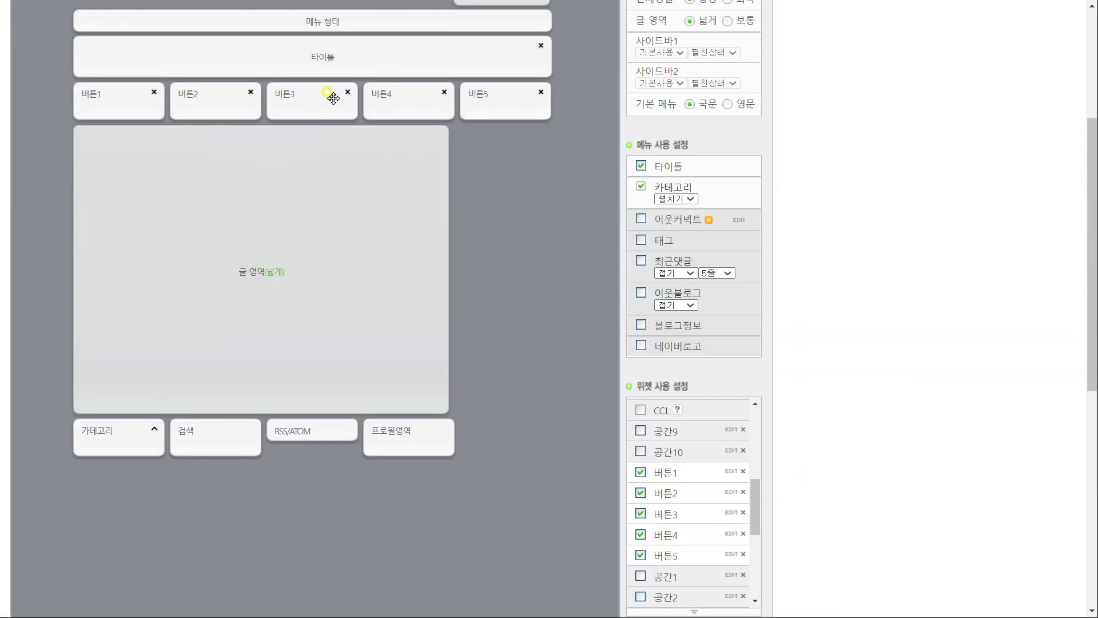
click(1008, 546)
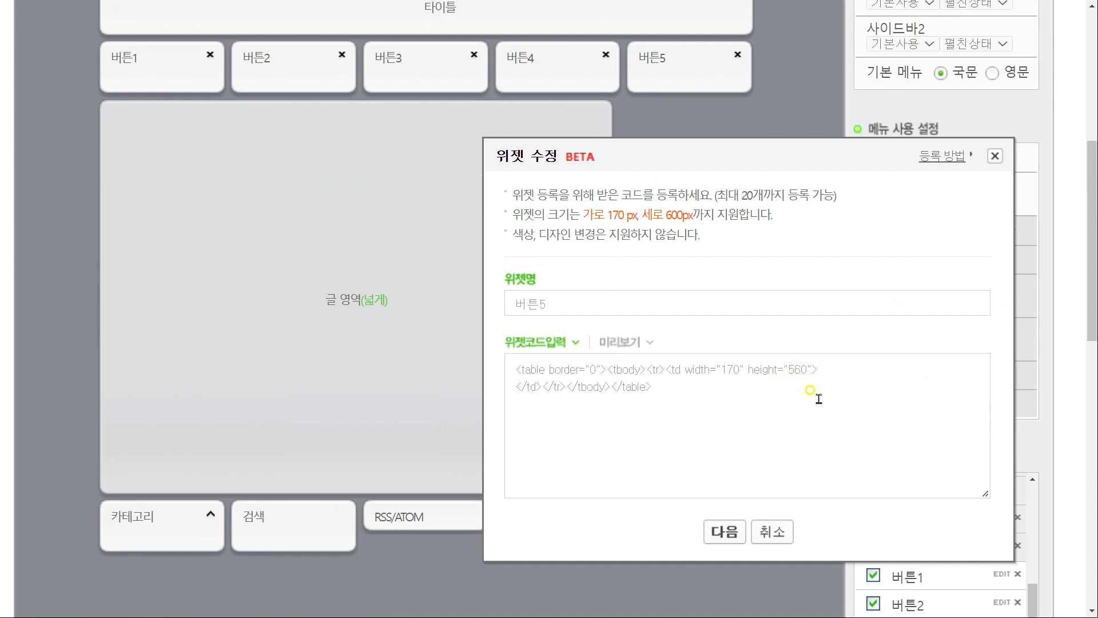
click(734, 531)
scroll(741, 530, down, 7)
click(549, 485)
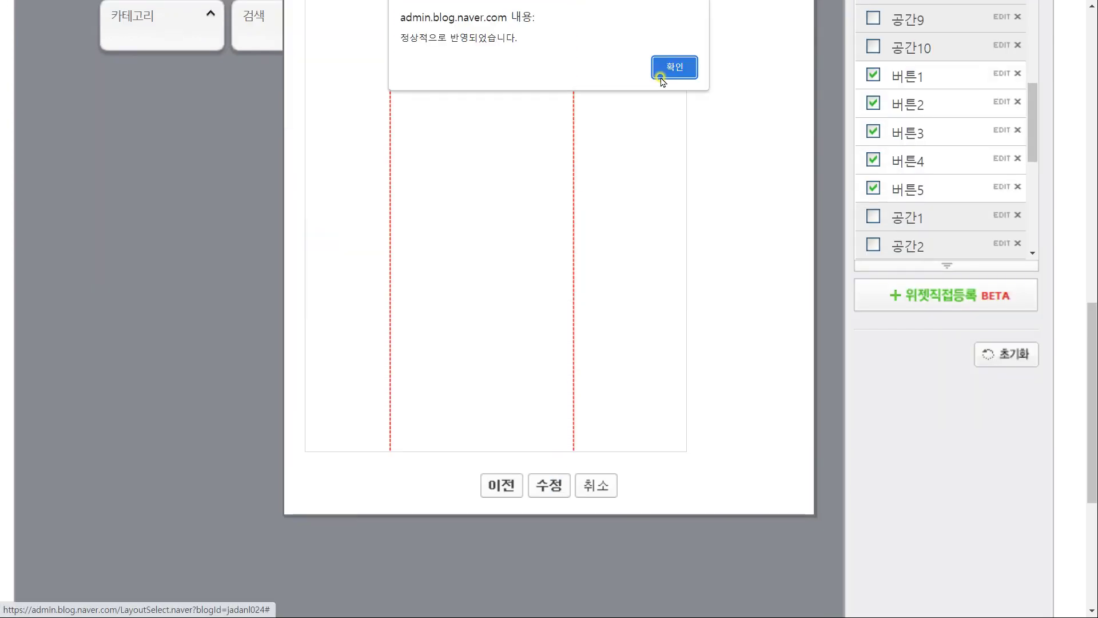
click(675, 67)
Apply the new widget layout to the blog and confirm the change.
scroll(218, 475, down, 5)
scroll(217, 473, up, 5)
scroll(311, 228, down, 5)
click(263, 585)
click(623, 68)
Switch to Paint 3D and paste the screenshot of the blog page onto the canvas.
drag(806, 90, 500, 150)
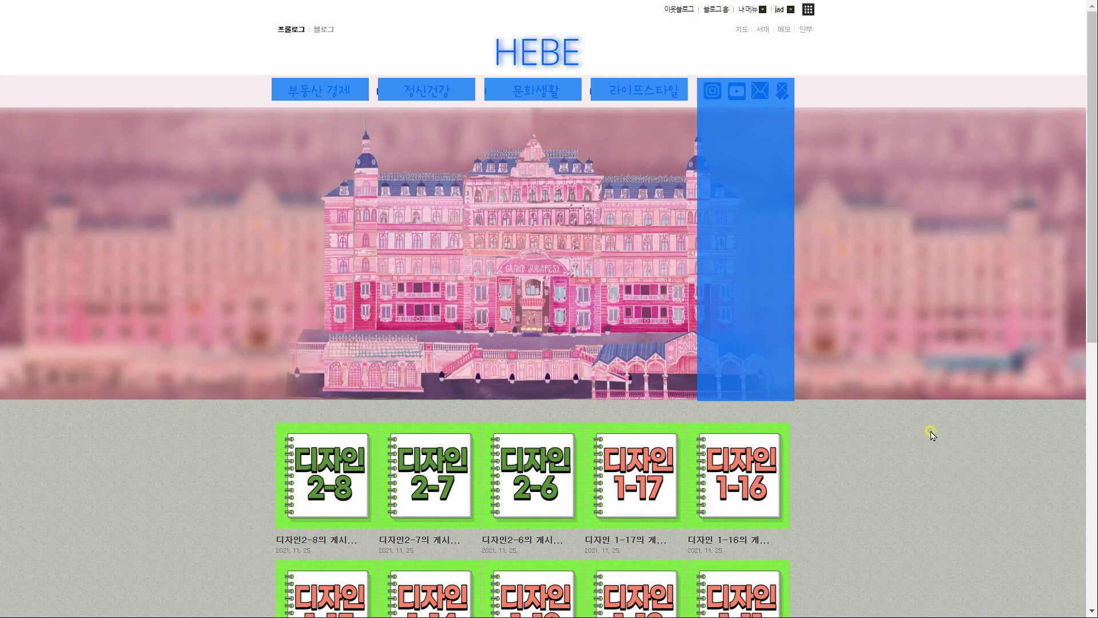
key(alt+Tab)
key(ctrl+v)
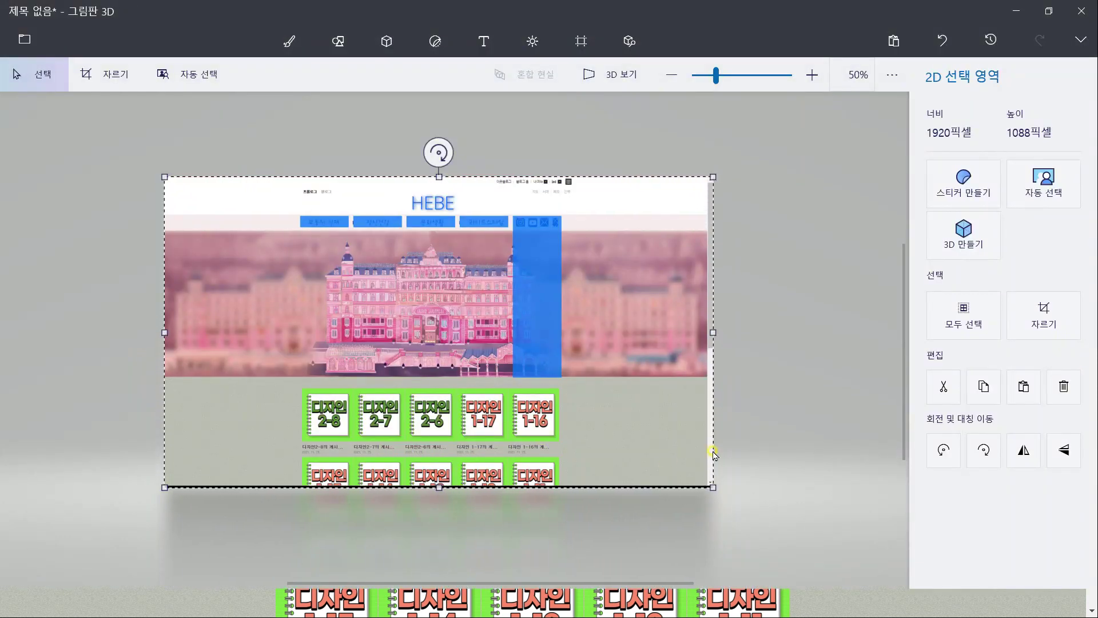
scroll(518, 230, up, 4)
key(Escape)
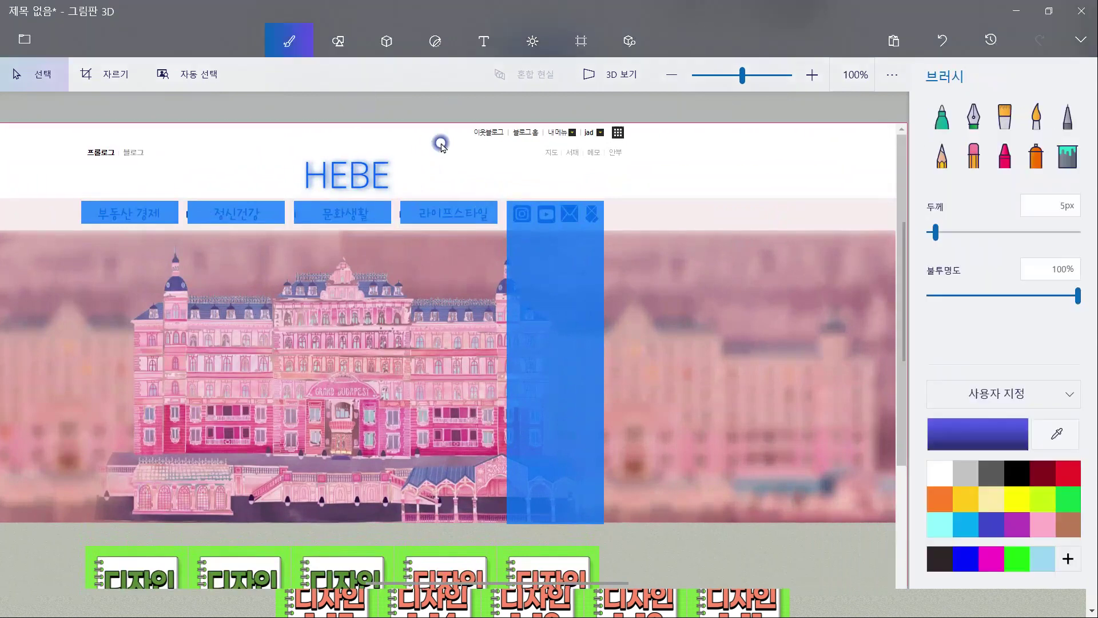
Measure the height of the blue 부동산 경제 menu rectangle with a selection and compare it with the neighbouring menu rectangles.
scroll(134, 211, up, 9)
drag(173, 132, 248, 267)
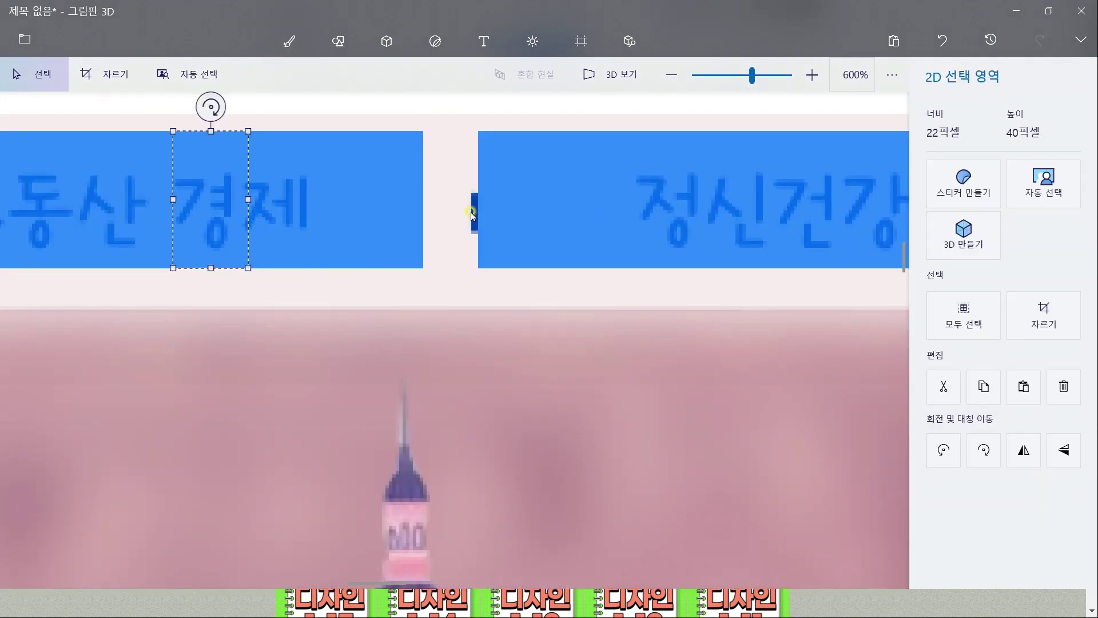
scroll(243, 255, down, 2)
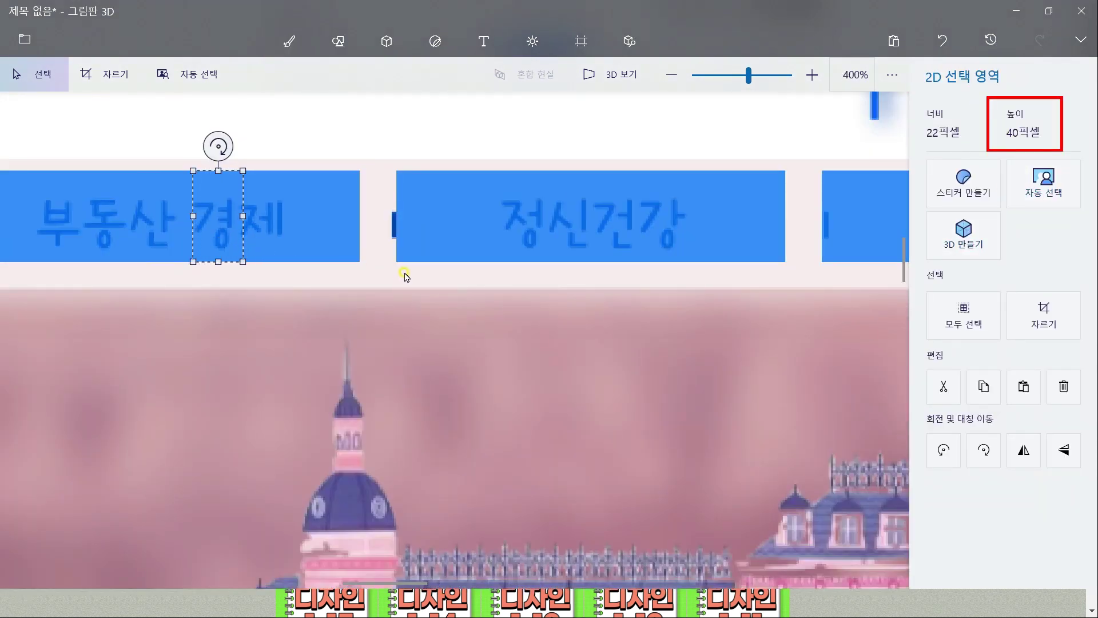
scroll(463, 296, down, 1)
scroll(483, 302, right, 3)
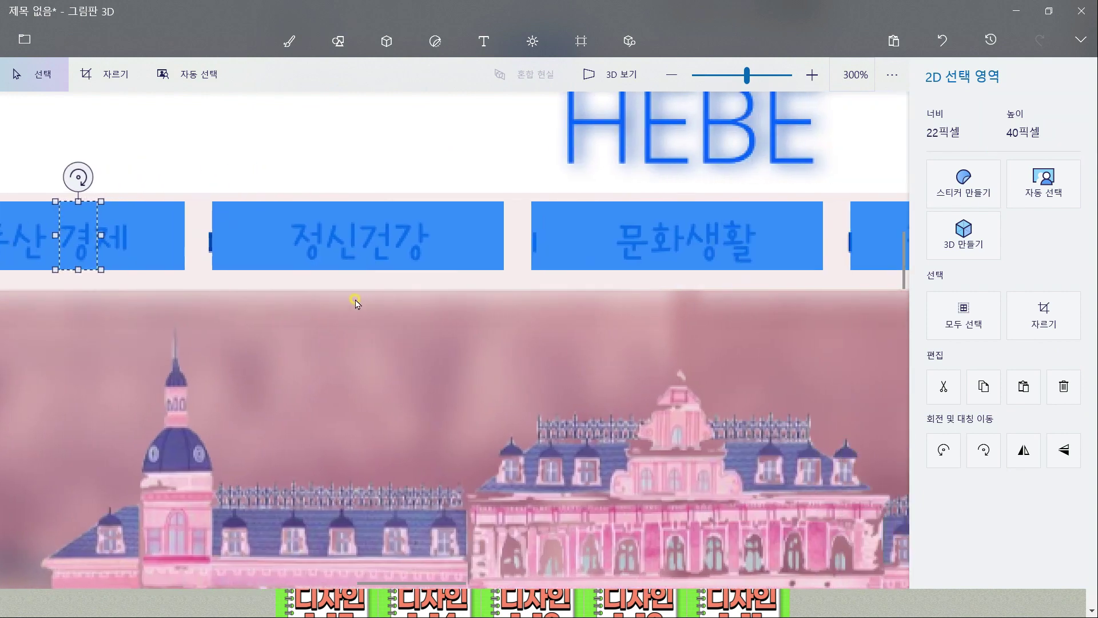
scroll(508, 331, right, 2)
scroll(314, 321, down, 3)
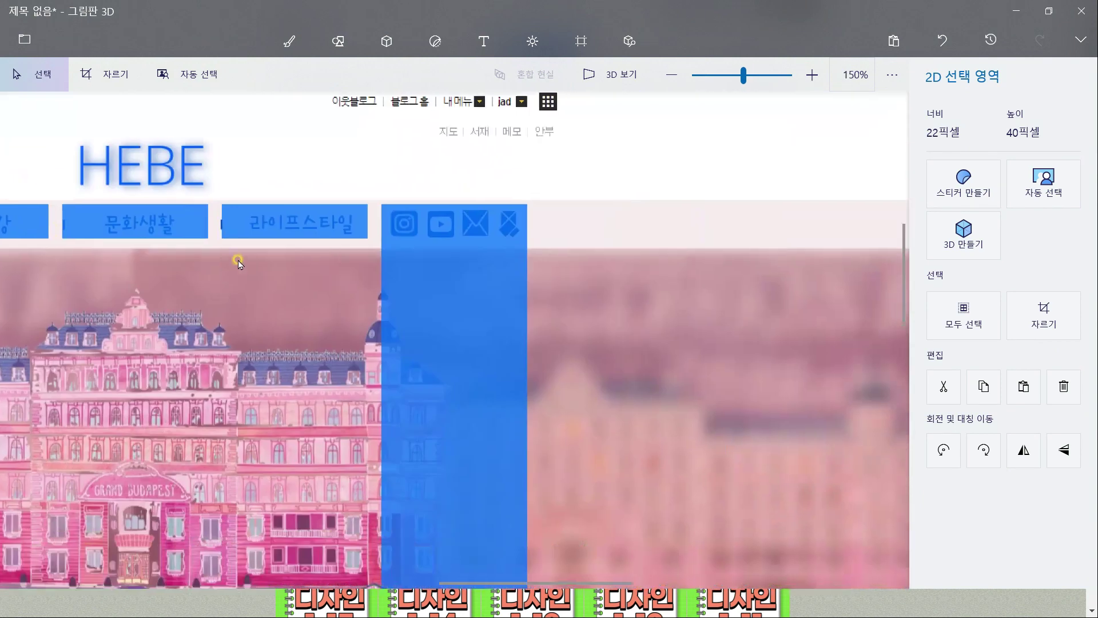
click(421, 105)
scroll(404, 231, down, 1)
scroll(396, 149, up, 1)
mouse_move(400, 230)
mouse_down()
mouse_move(394, 149)
mouse_move(486, 535)
mouse_move(469, 533)
mouse_up()
scroll(437, 152, up, 3)
click(466, 125)
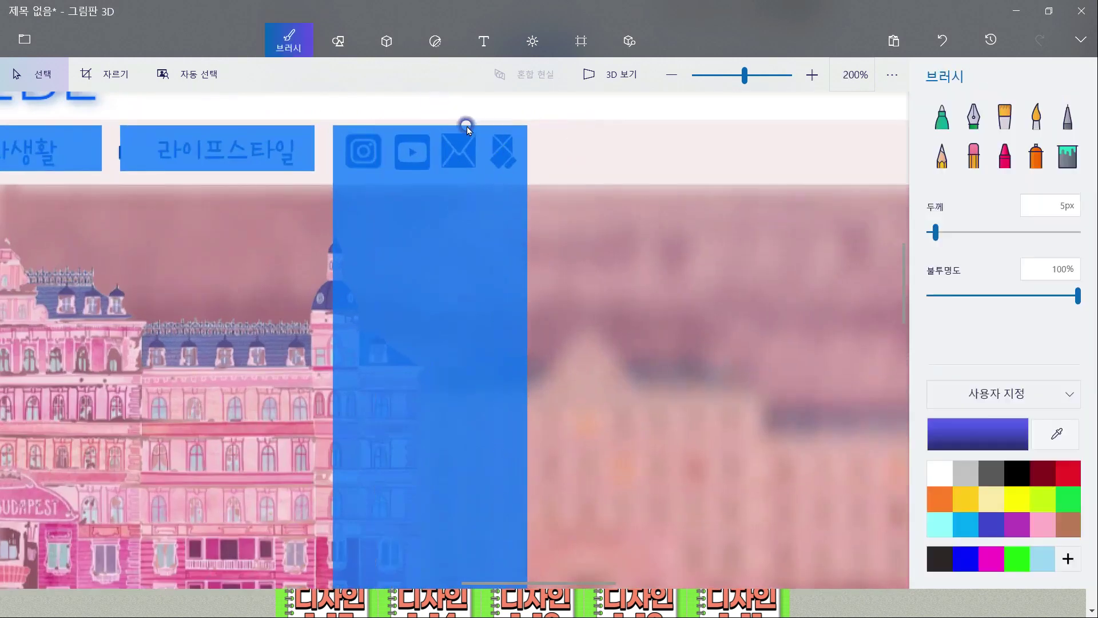
drag(422, 126, 452, 219)
scroll(471, 279, down, 1)
scroll(520, 296, down, 1)
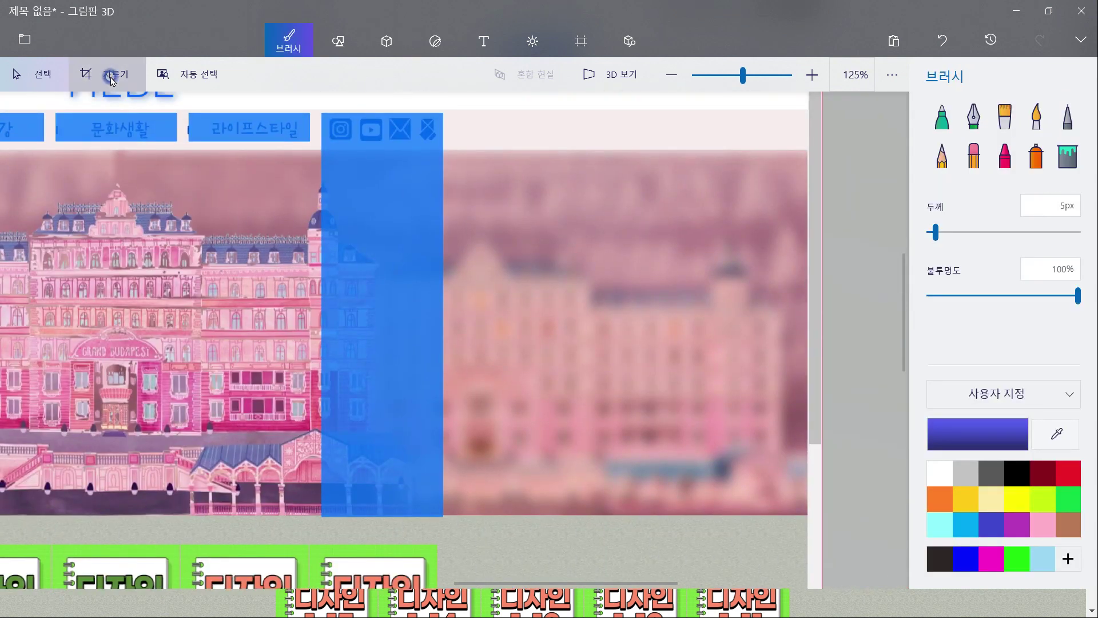
Fit a 170 × 563 px crop frame over the tall blue social icon column and check it against the column's edges.
click(105, 74)
click(1023, 323)
click(960, 319)
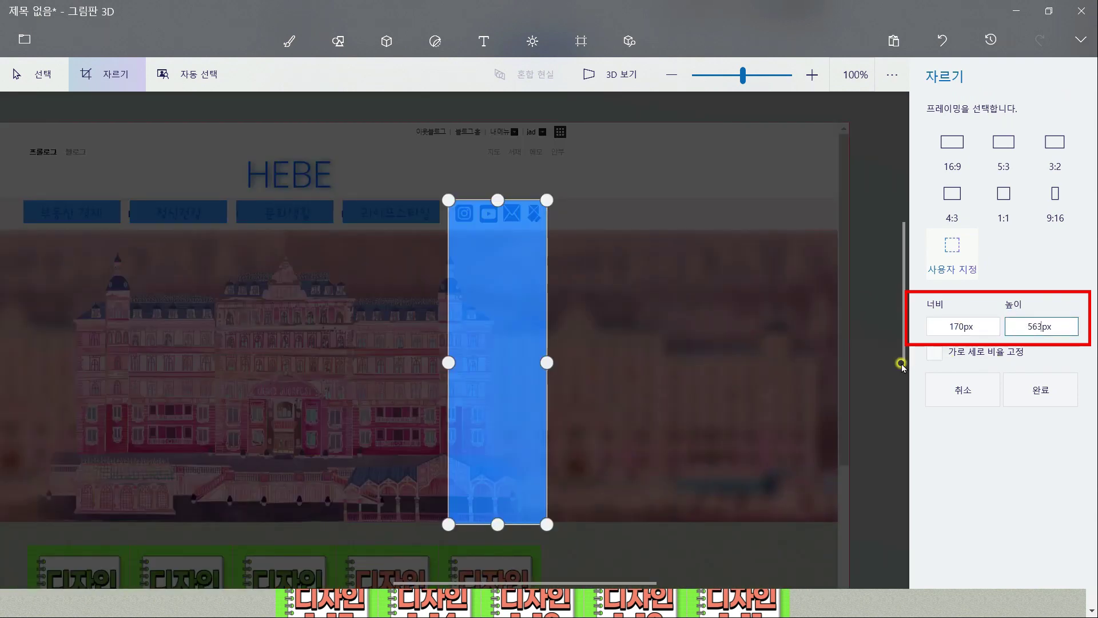
scroll(504, 200, up, 6)
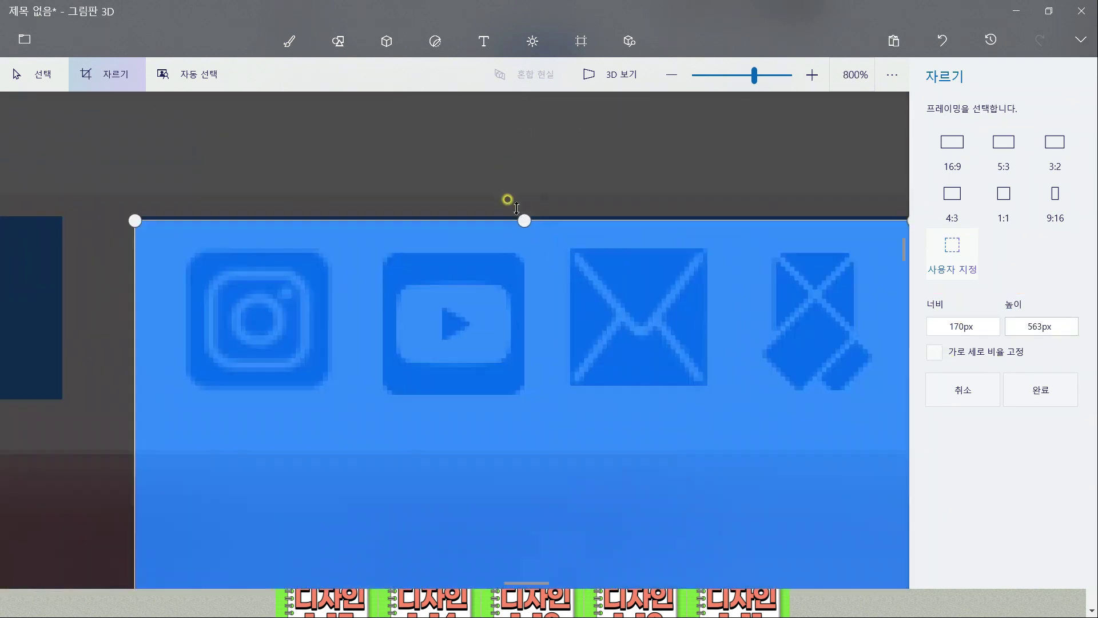
drag(574, 291, 569, 265)
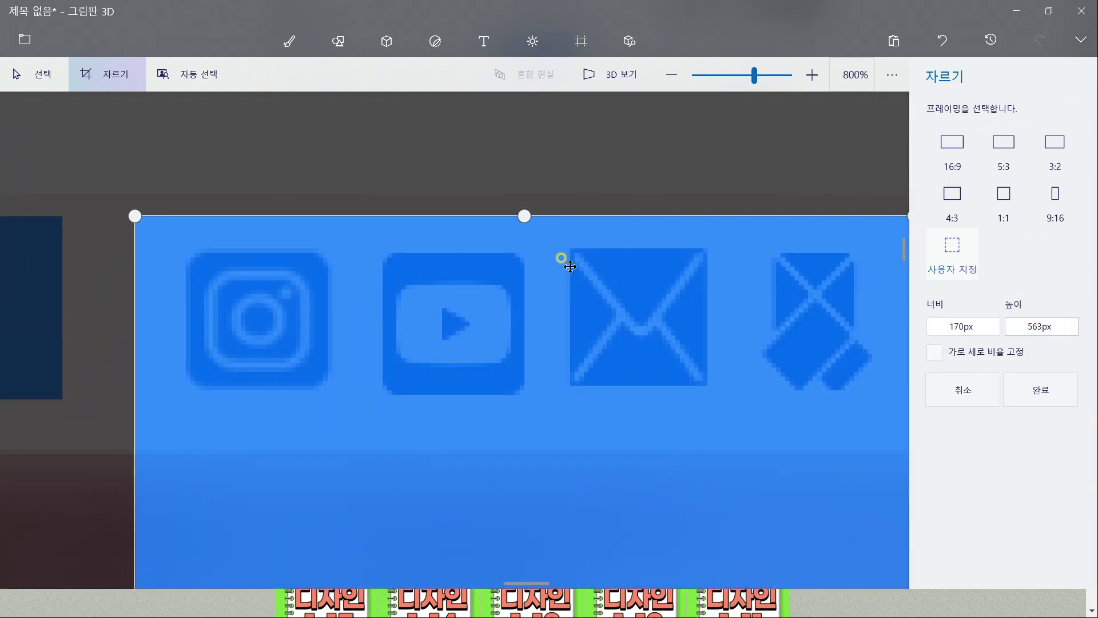
scroll(571, 266, down, 6)
scroll(559, 422, up, 4)
scroll(542, 417, down, 4)
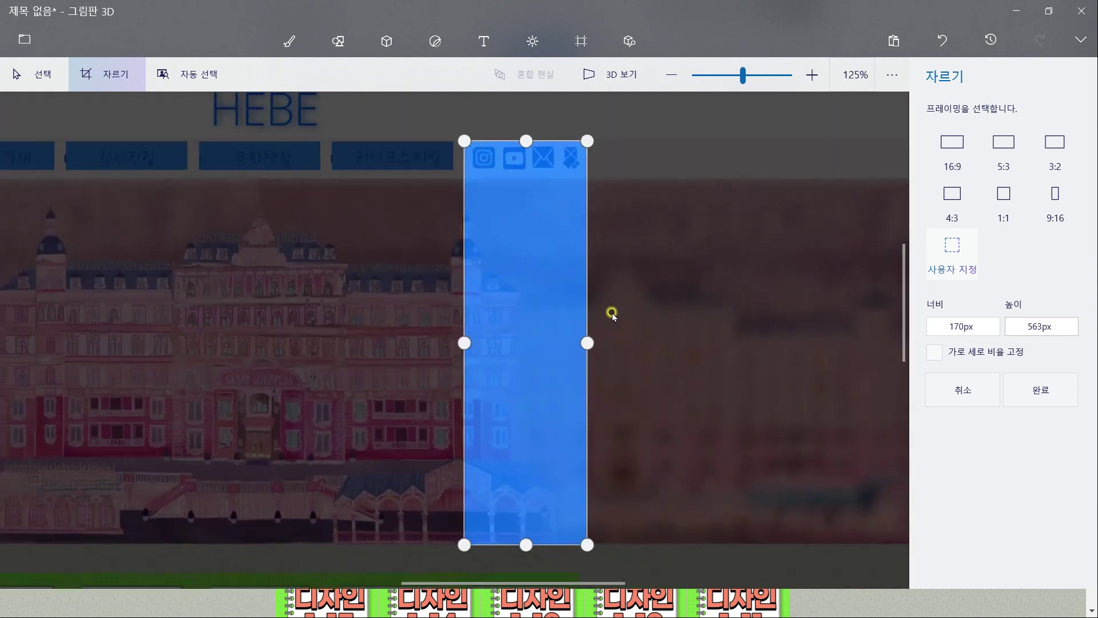
key(Return)
key(ctrl+a)
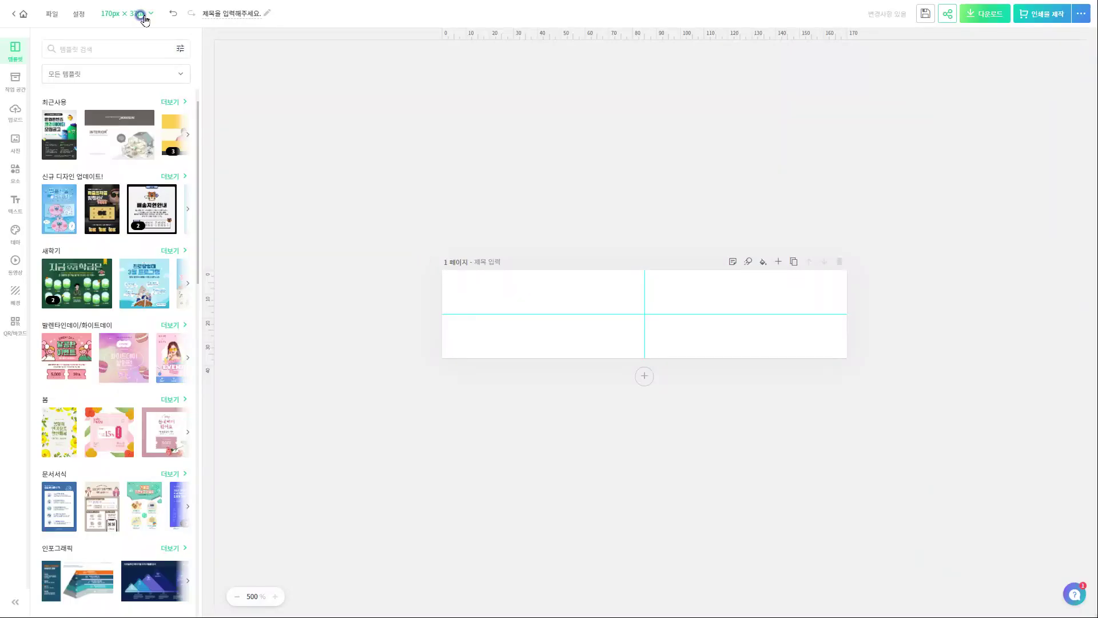
Switch to MiriCanvas, set the blank design's size to 170 × 37 px and download it as a PNG with transparent background.
click(142, 14)
click(188, 77)
click(231, 121)
click(983, 14)
click(875, 159)
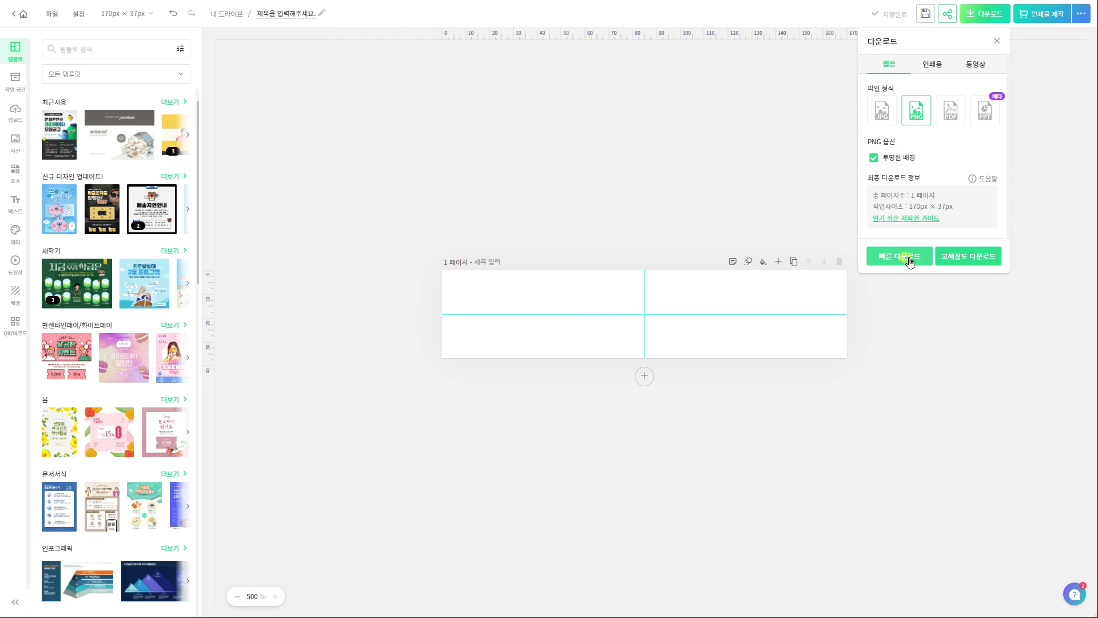
click(910, 262)
Resize the blank design to a custom size of 170 × 563 px.
click(143, 13)
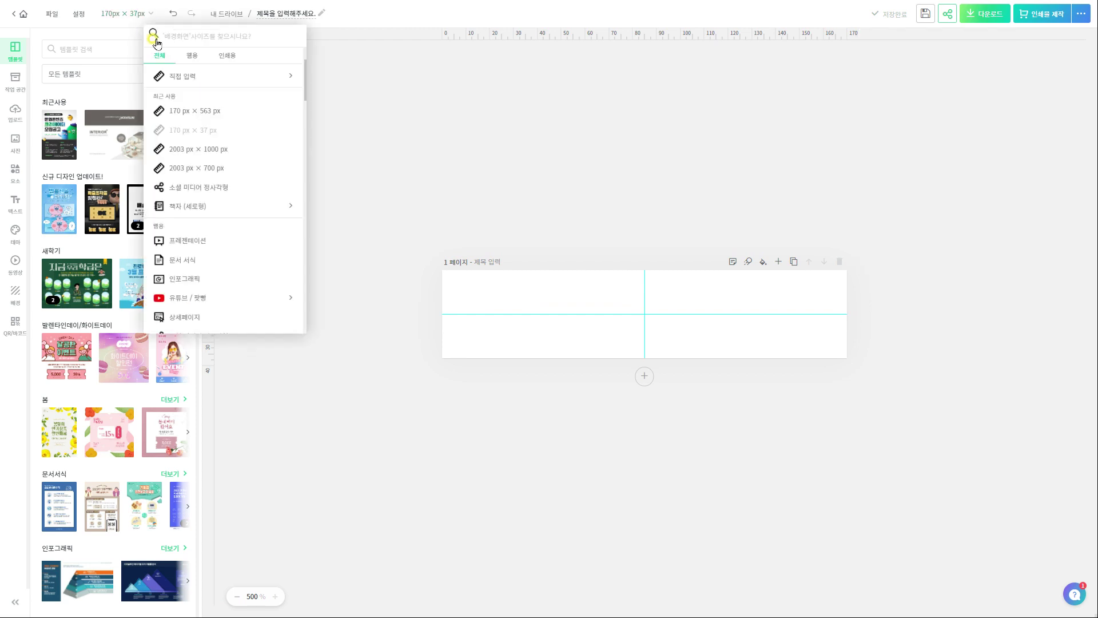
click(203, 80)
click(227, 95)
key(BackSpace)
key(BackSpace)
text(563)
click(208, 117)
Download the 170 × 563 px blank design as a PNG with transparent background.
click(987, 16)
click(874, 158)
click(902, 256)
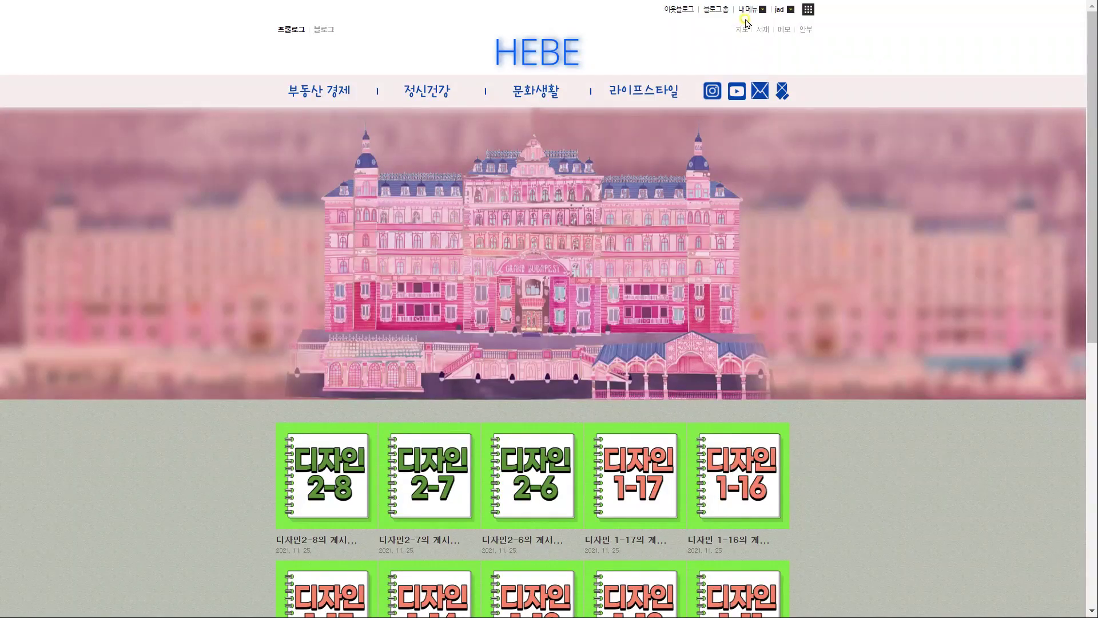
Switch to the Naver blog and publish a post titled 투명이미지 containing the 170x37 and 170x563 transparent images.
click(746, 9)
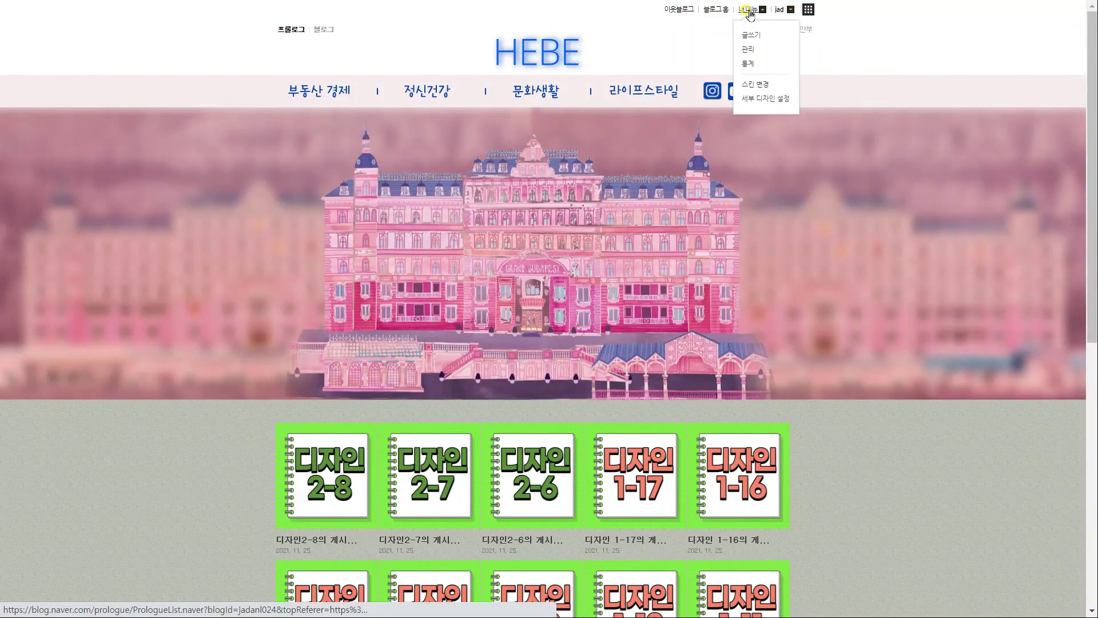
click(751, 36)
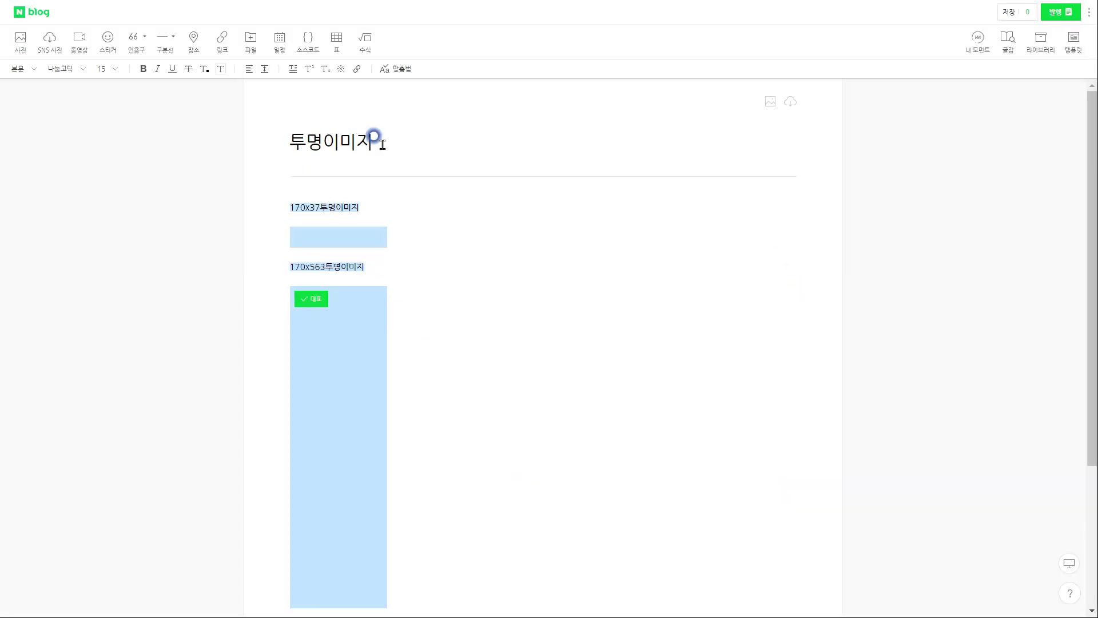
click(1058, 13)
click(1068, 104)
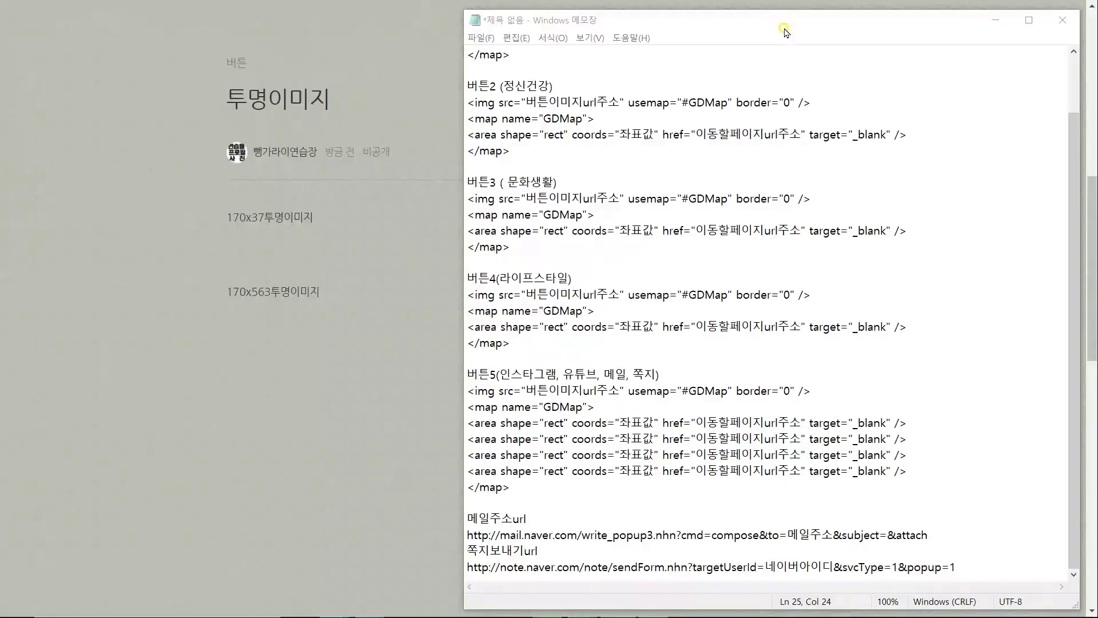
Copy the 170x37 transparent image's address and paste it over the image URL placeholders of 버튼1 to 버튼4 in the Notepad code.
drag(784, 30, 791, 23)
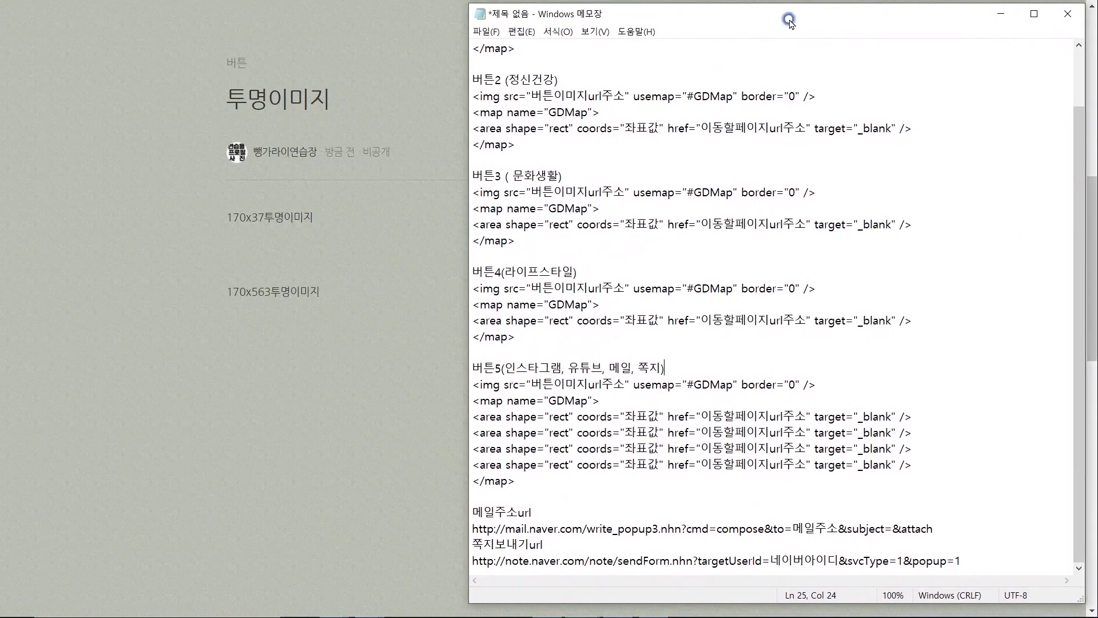
scroll(608, 73, up, 2)
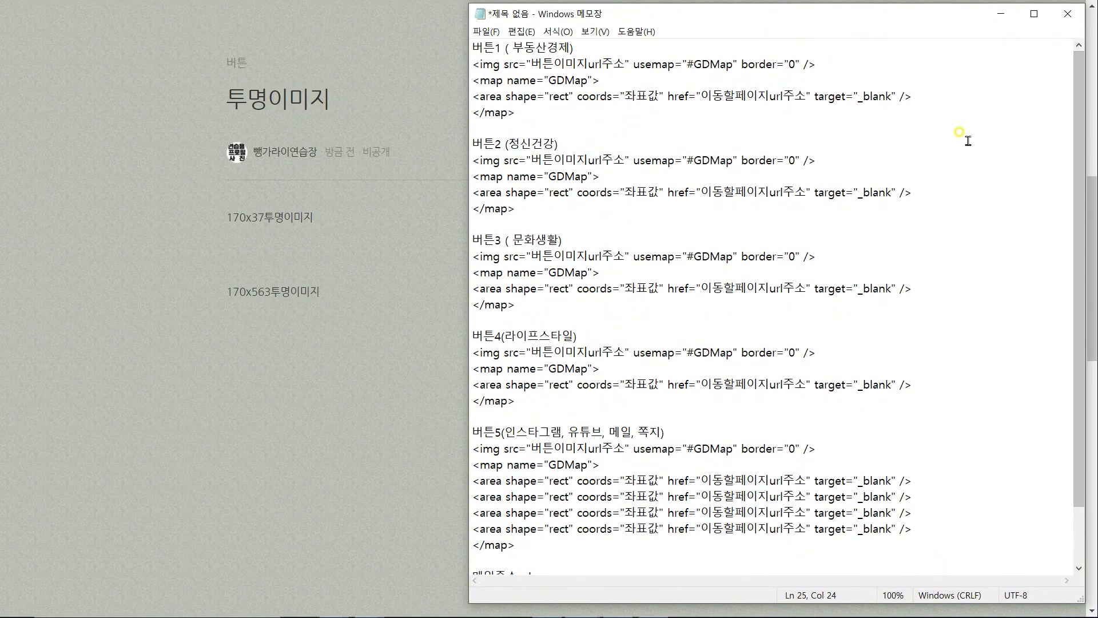
ctrl+scroll(980, 150, down, 2)
ctrl+scroll(980, 150, up, 1)
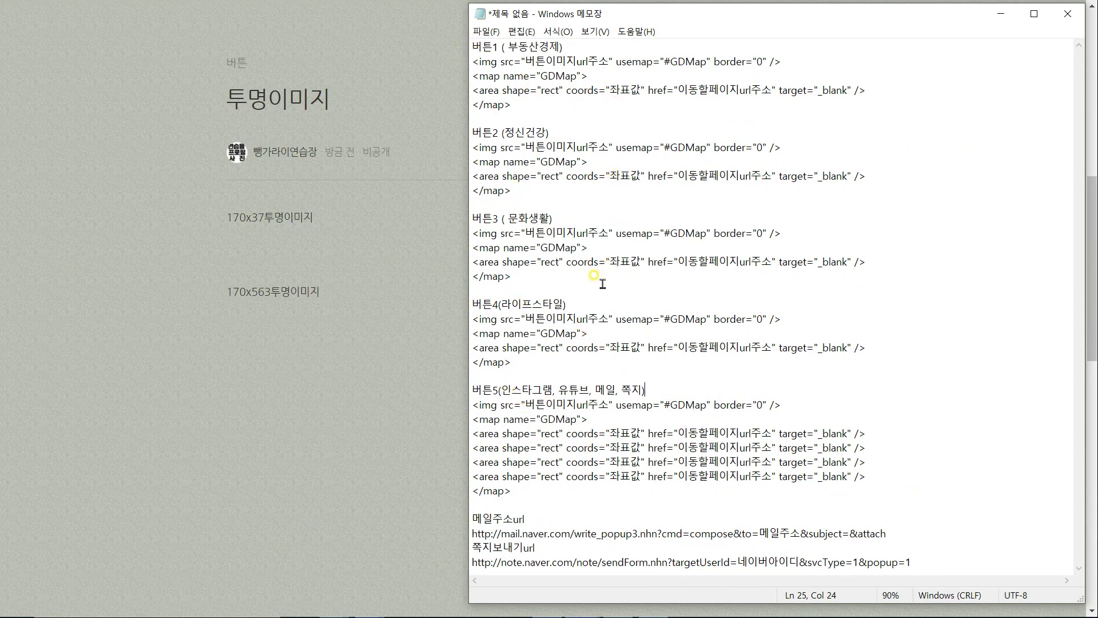
click(715, 476)
right_click(276, 252)
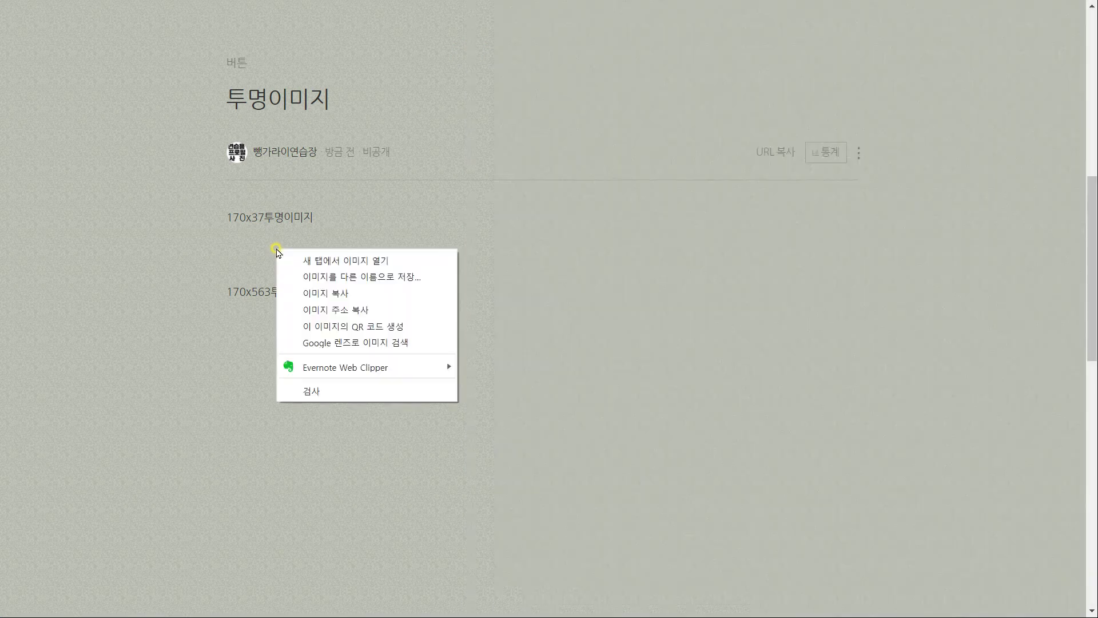
click(317, 310)
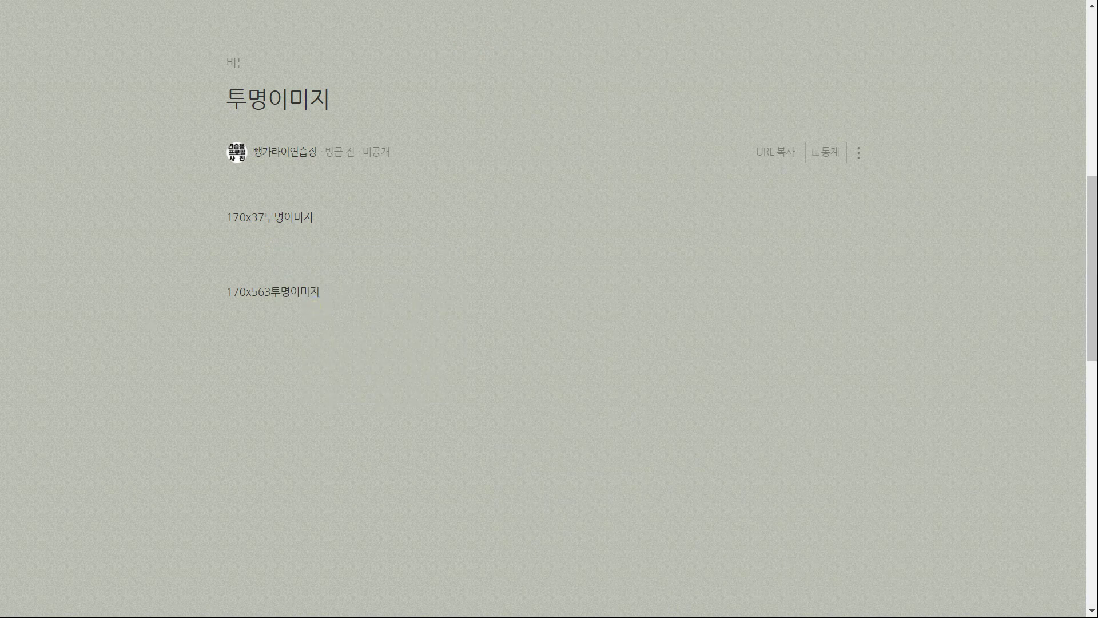
key(alt+Tab)
drag(526, 61, 605, 61)
key(ctrl+v)
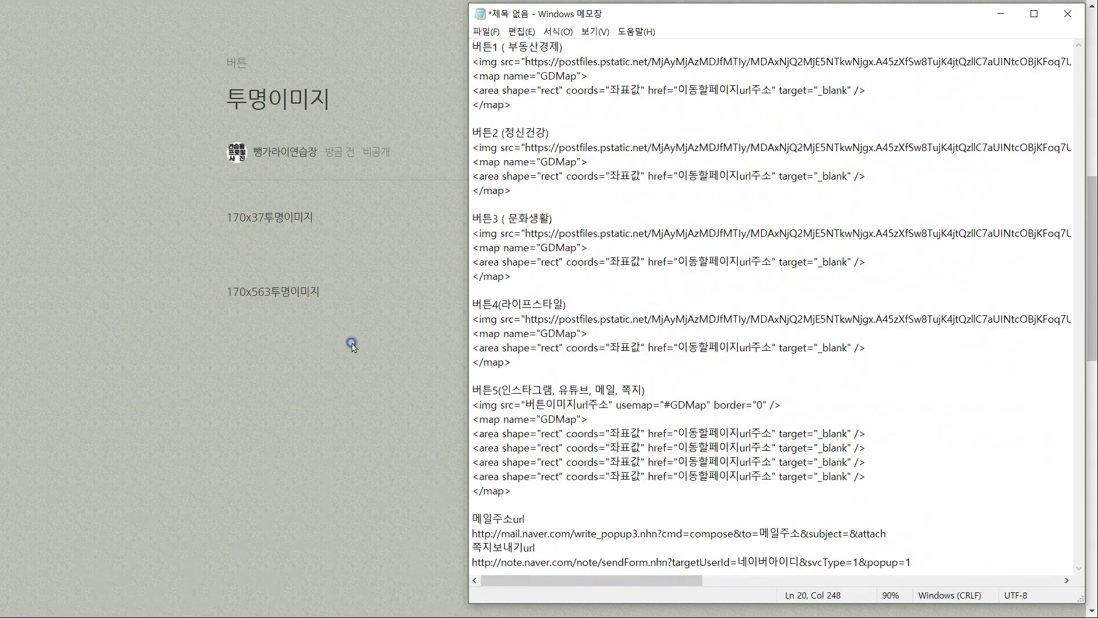
Copy the 170x563 transparent image's address from the post and paste it over the image URL placeholder of 버튼5 in the Notepad code.
click(352, 344)
right_click(283, 351)
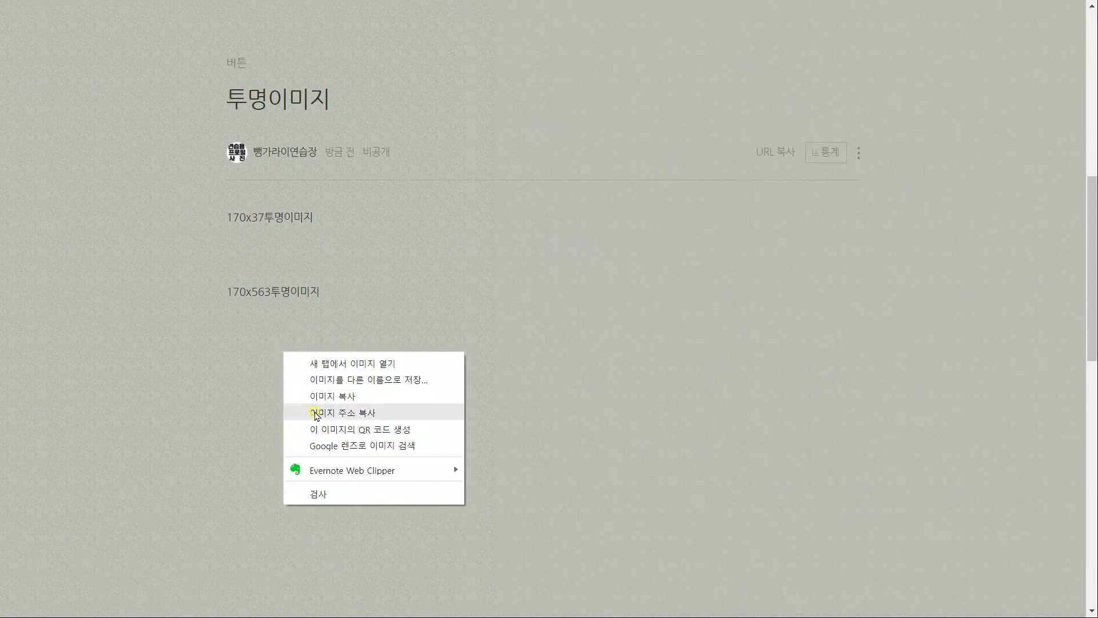
click(315, 413)
drag(405, 313, 246, 249)
right_click(396, 383)
click(376, 383)
click(331, 428)
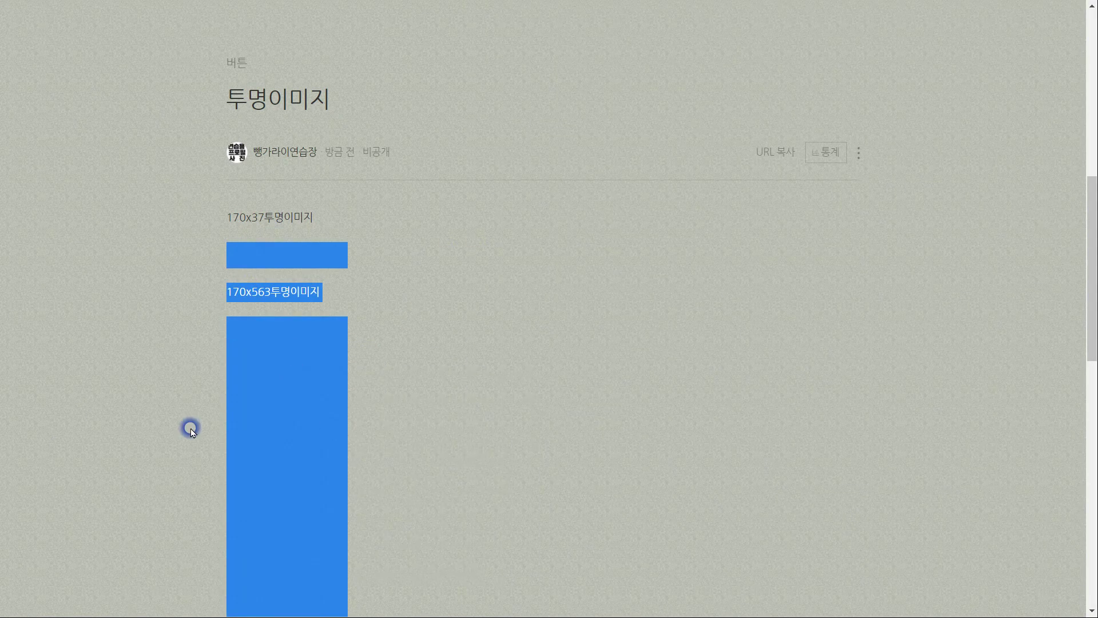
key(alt+Tab)
drag(526, 405, 603, 410)
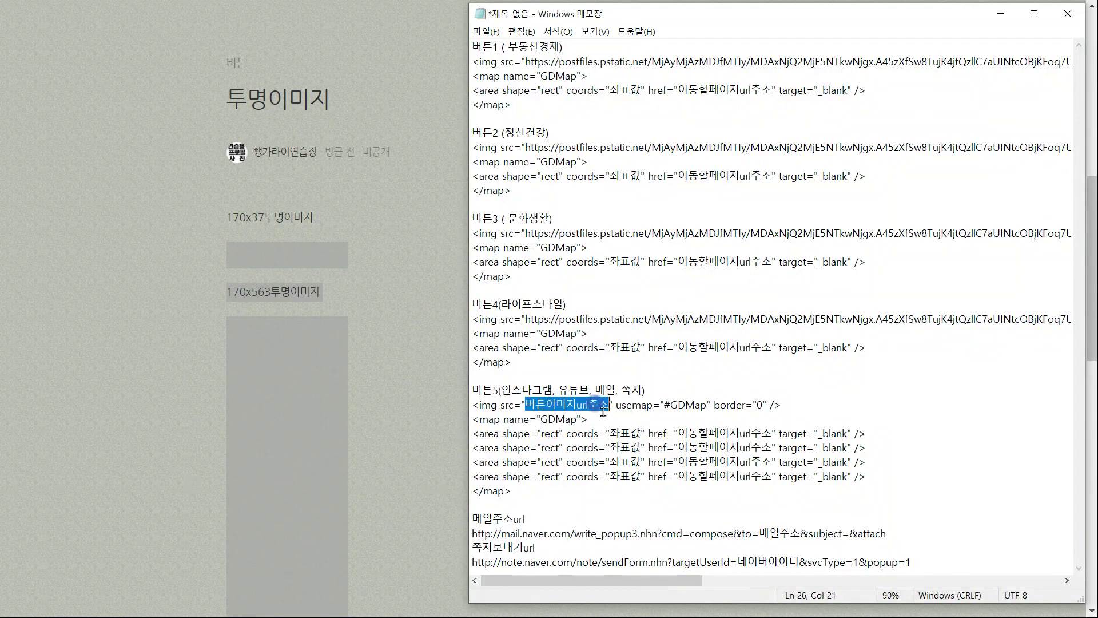
key(ctrl+v)
Change the link target from _blank to _top in the area tags of 버튼1 to 버튼4.
double_click(836, 90)
text(_top)
double_click(837, 90)
key(ctrl+c)
double_click(833, 176)
key(ctrl+v)
click(817, 263)
double_click(817, 262)
key(ctrl+v)
double_click(821, 348)
key(ctrl+v)
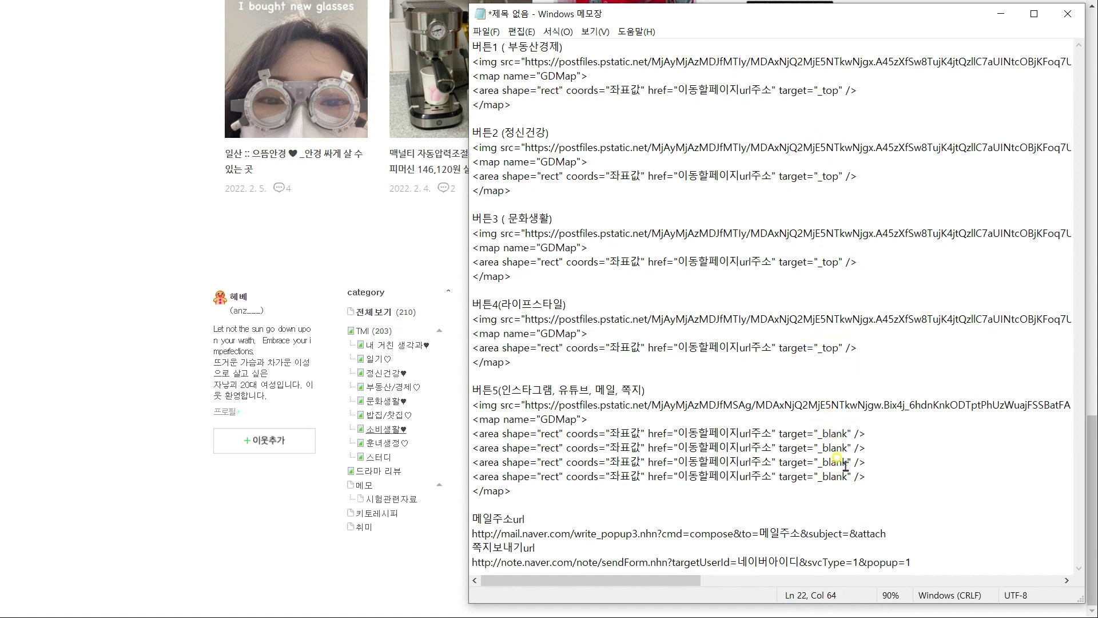
Copy the blog's 부동산/경제 category link address and paste it over the page URL placeholder of 버튼1.
right_click(389, 392)
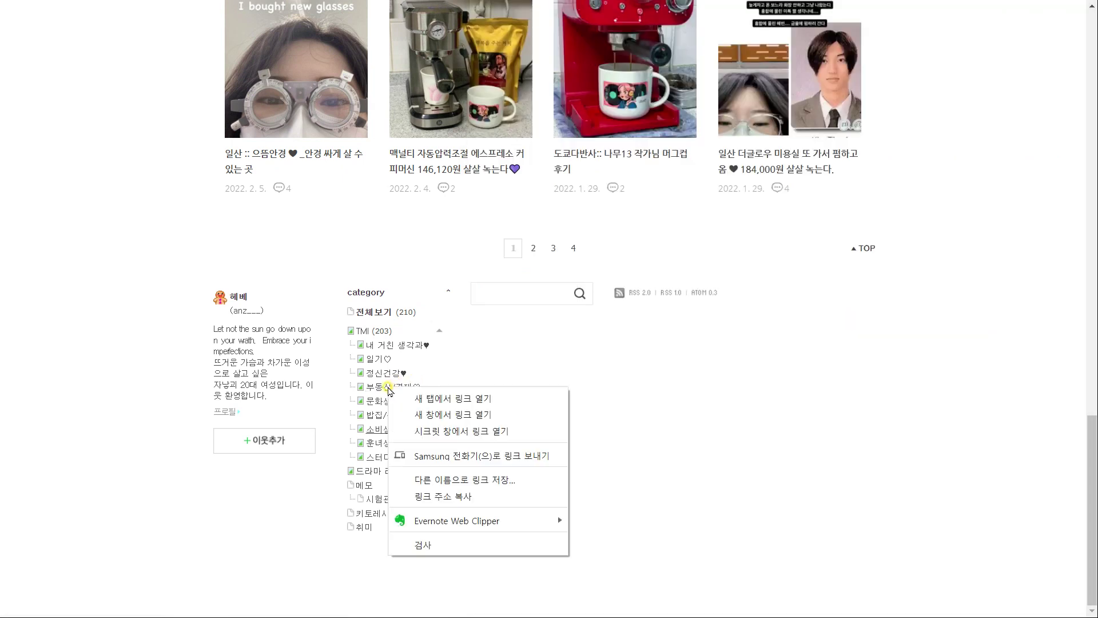
click(438, 496)
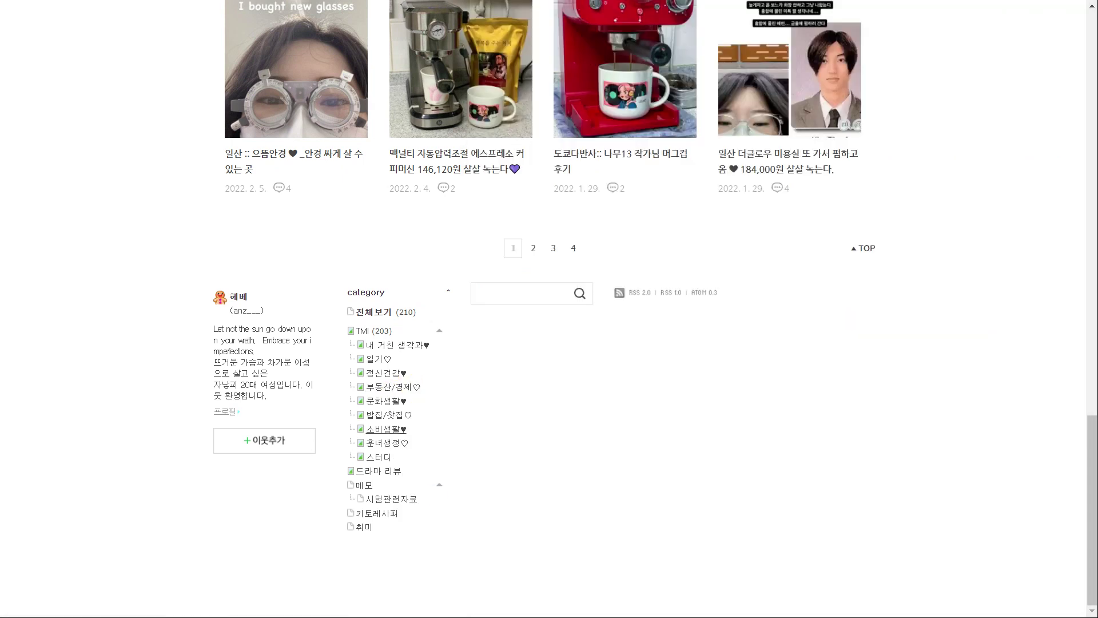
key(alt+Tab)
drag(679, 91, 771, 92)
key(ctrl+v)
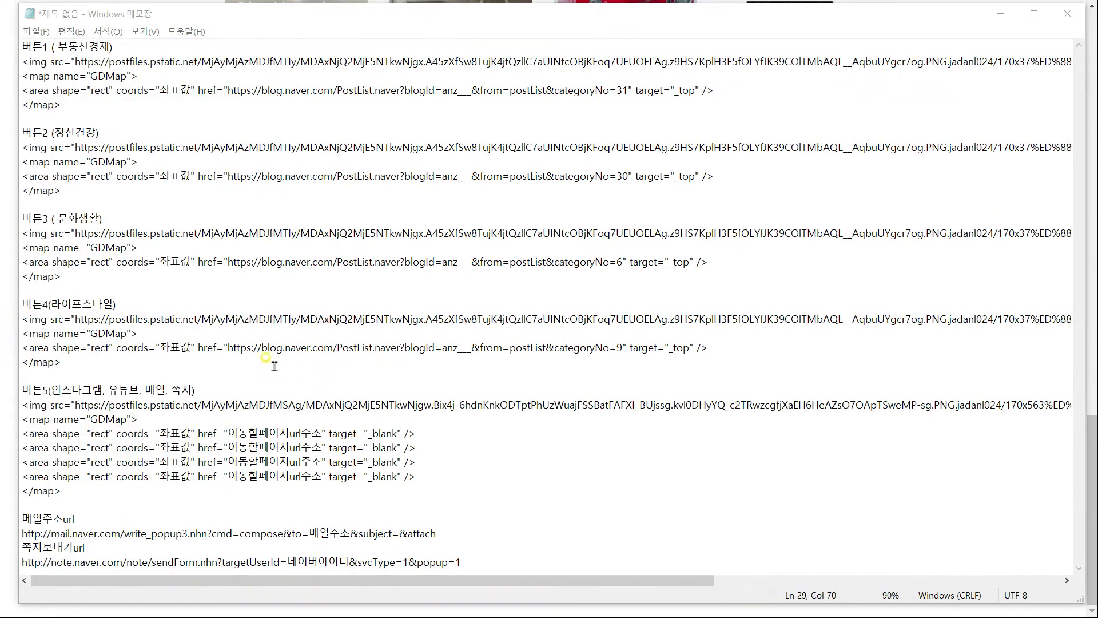
Fill 버튼5's four link placeholders with the Instagram page, YouTube channel, mail-compose and note-sending URLs.
click(534, 458)
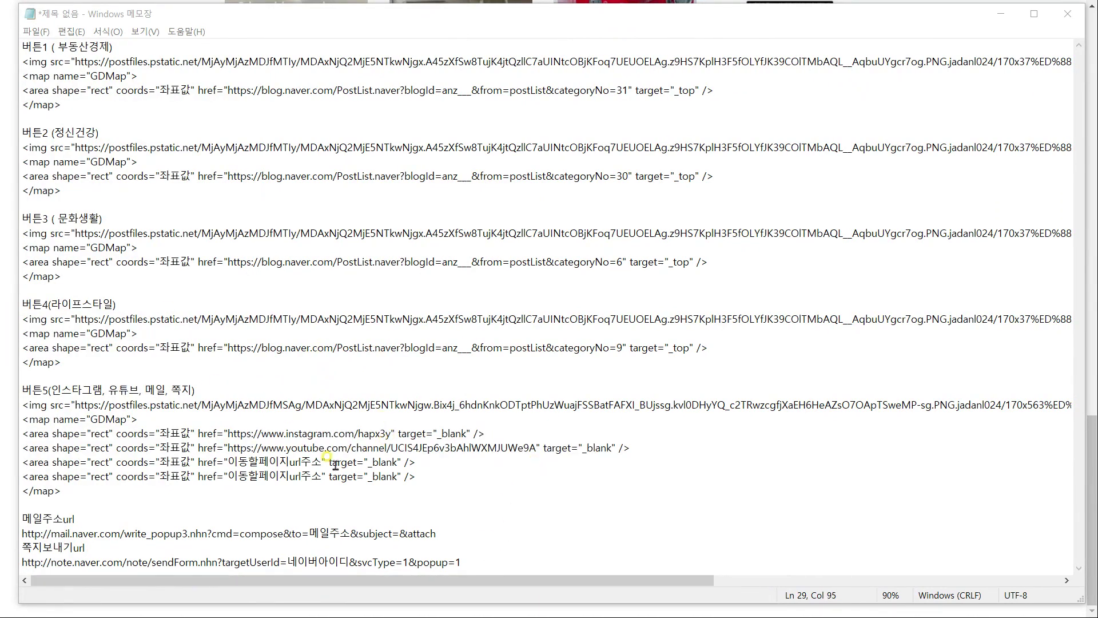
click(314, 583)
drag(322, 462, 228, 462)
key(ctrl+v)
drag(463, 563, 22, 563)
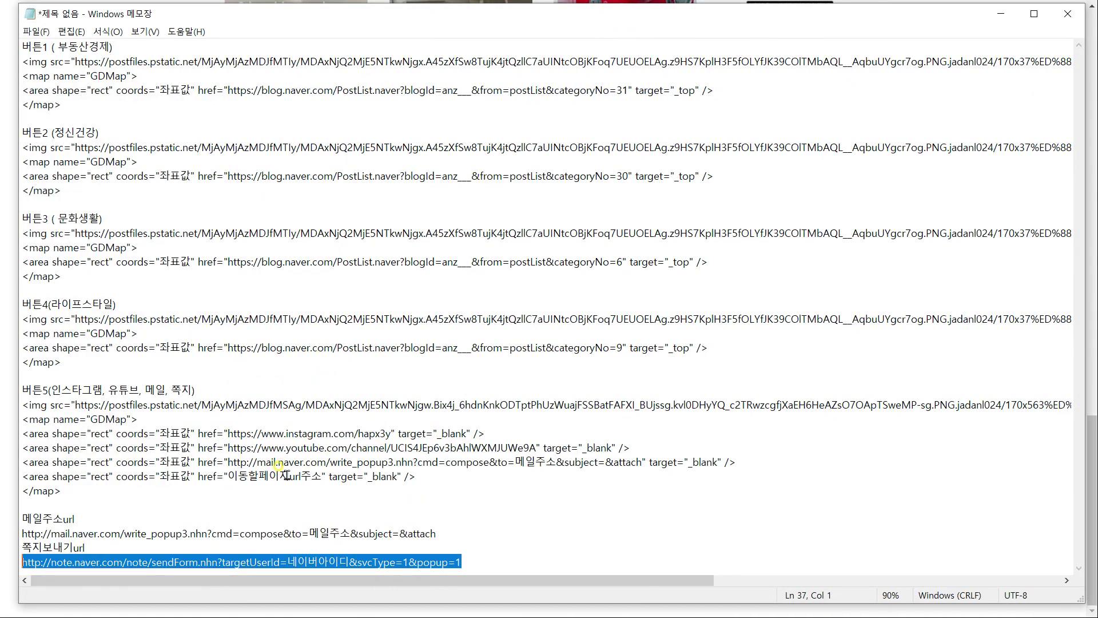
key(ctrl+c)
double_click(312, 478)
key(ctrl+v)
double_click(523, 477)
double_click(535, 462)
click(498, 478)
drag(499, 477, 543, 477)
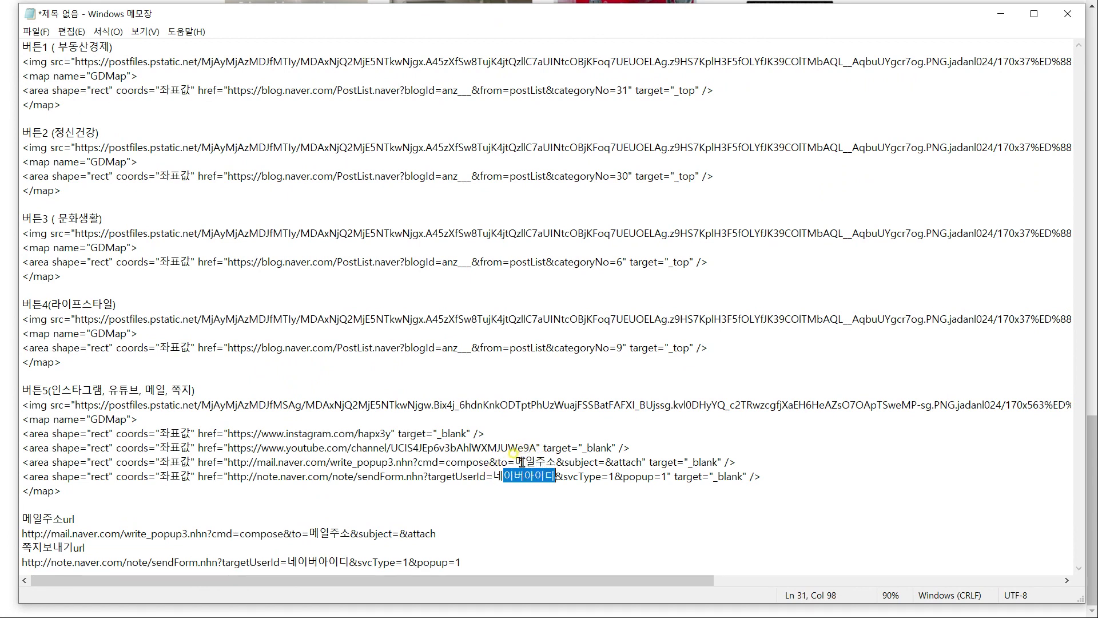
Set the area coordinates of 버튼1 to 0,0,170,37.
double_click(188, 90)
text(0,0)
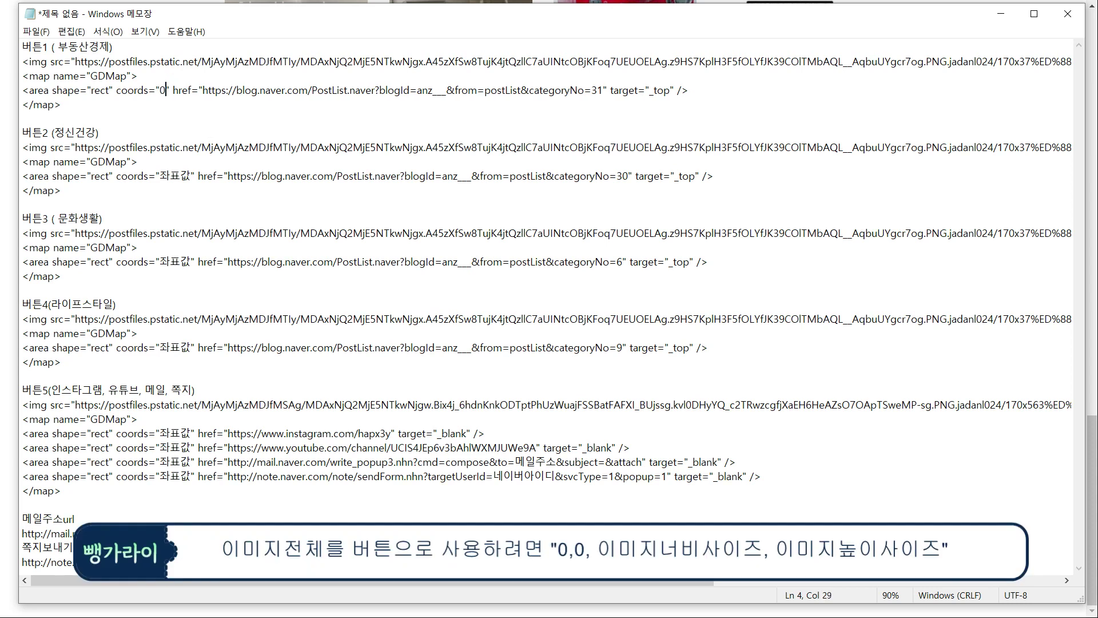
text(,170,)
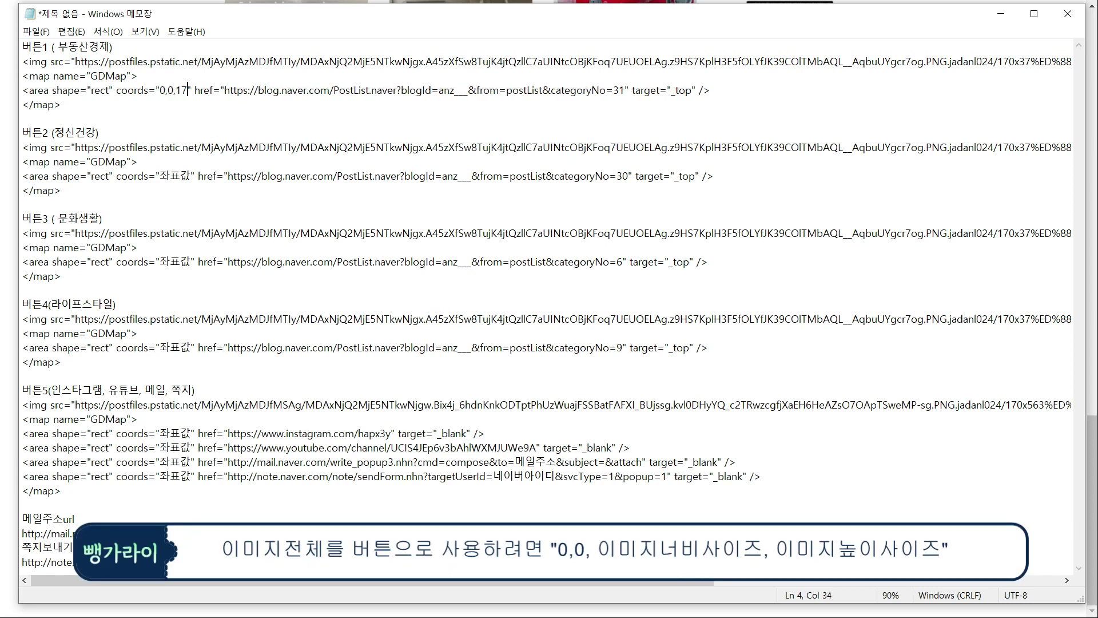
text(37)
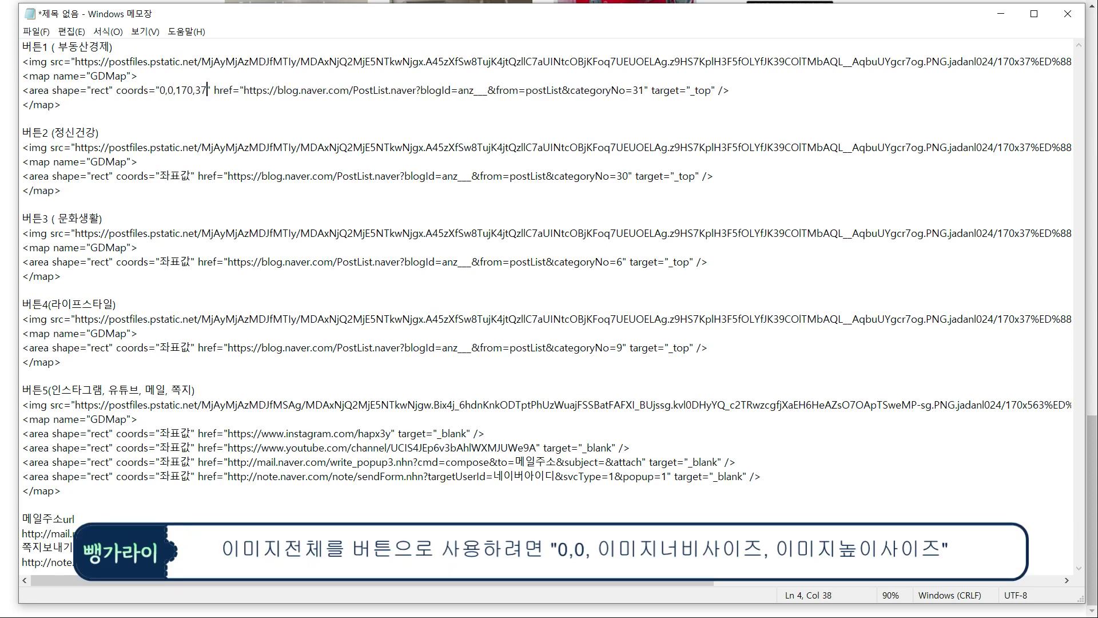
Copy the coordinates 0,0,170,37 from 버튼1 over the coordinate placeholders of 버튼2, 버튼3 and 버튼4.
drag(207, 90, 160, 90)
key(ctrl+c)
drag(160, 176, 189, 176)
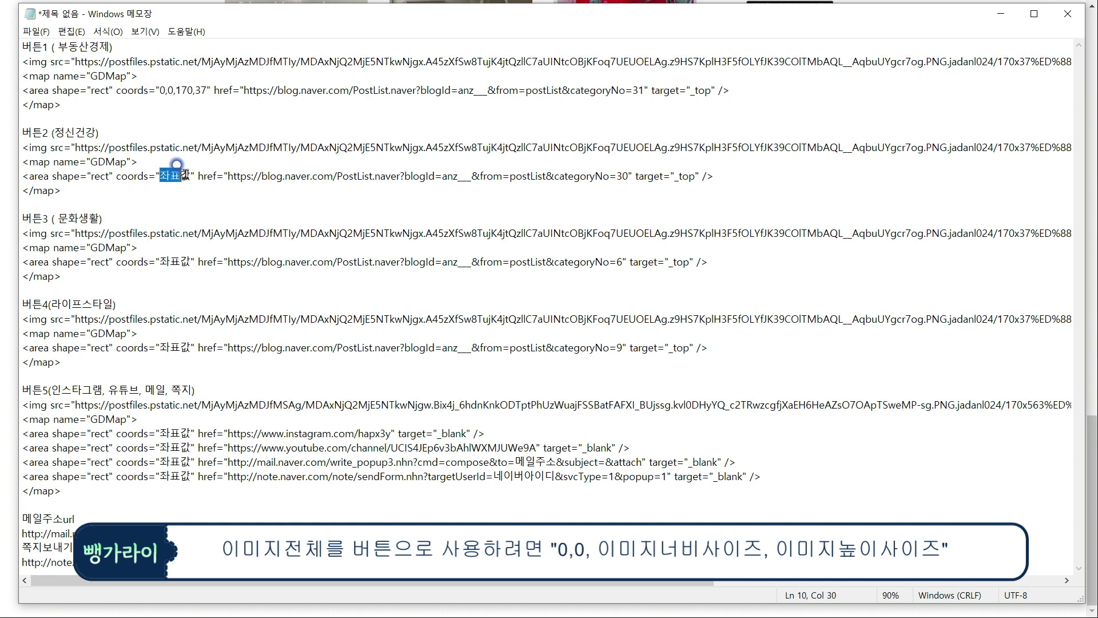
key(ctrl+v)
drag(160, 262, 190, 262)
key(ctrl+v)
drag(159, 348, 190, 348)
key(ctrl+v)
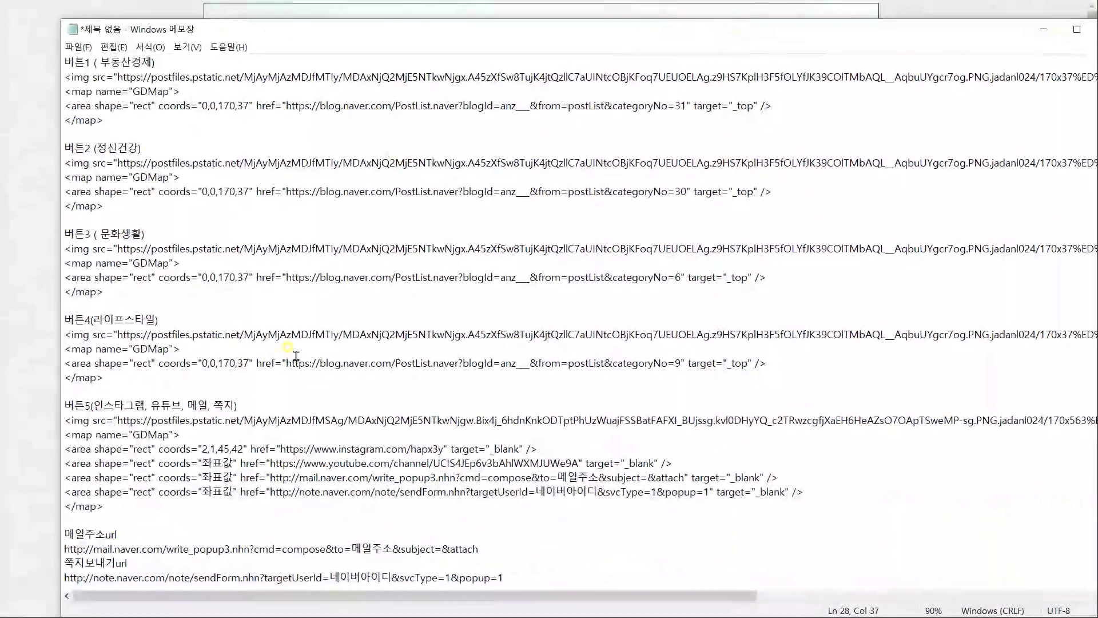
click(231, 463)
double_click(563, 492)
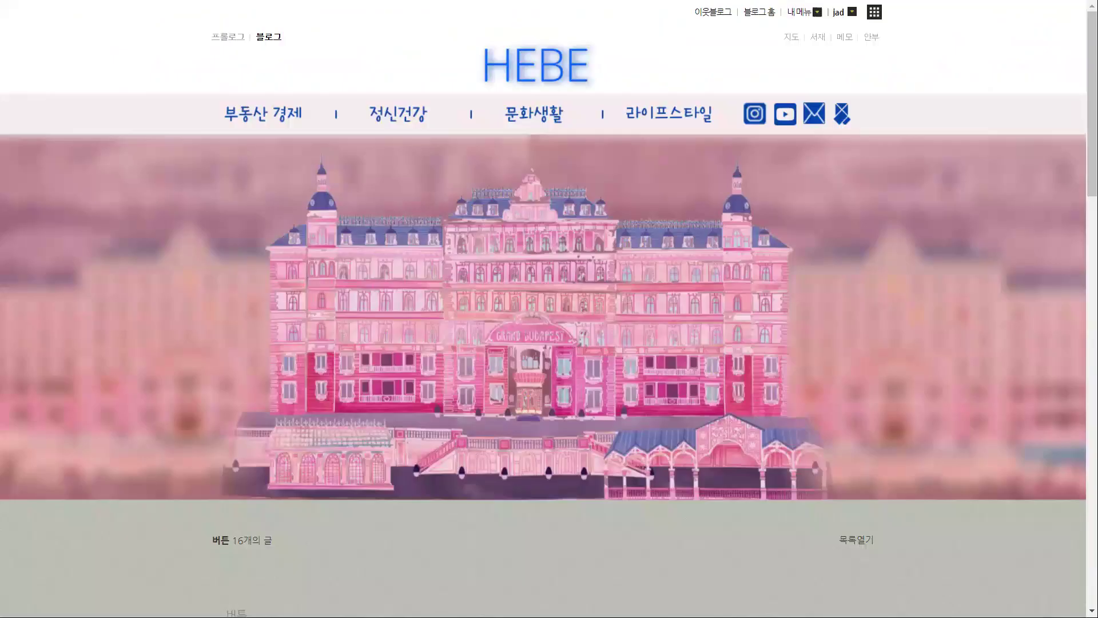
Switch to the Naver blog and open the layout and widget settings in its administration pages.
click(803, 14)
click(795, 63)
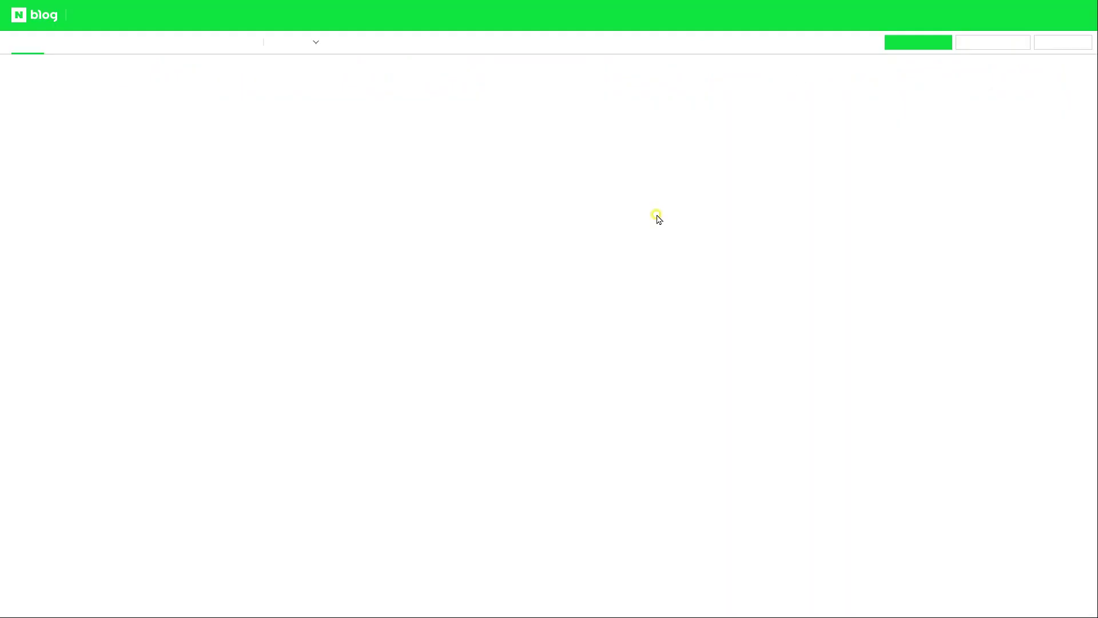
click(75, 42)
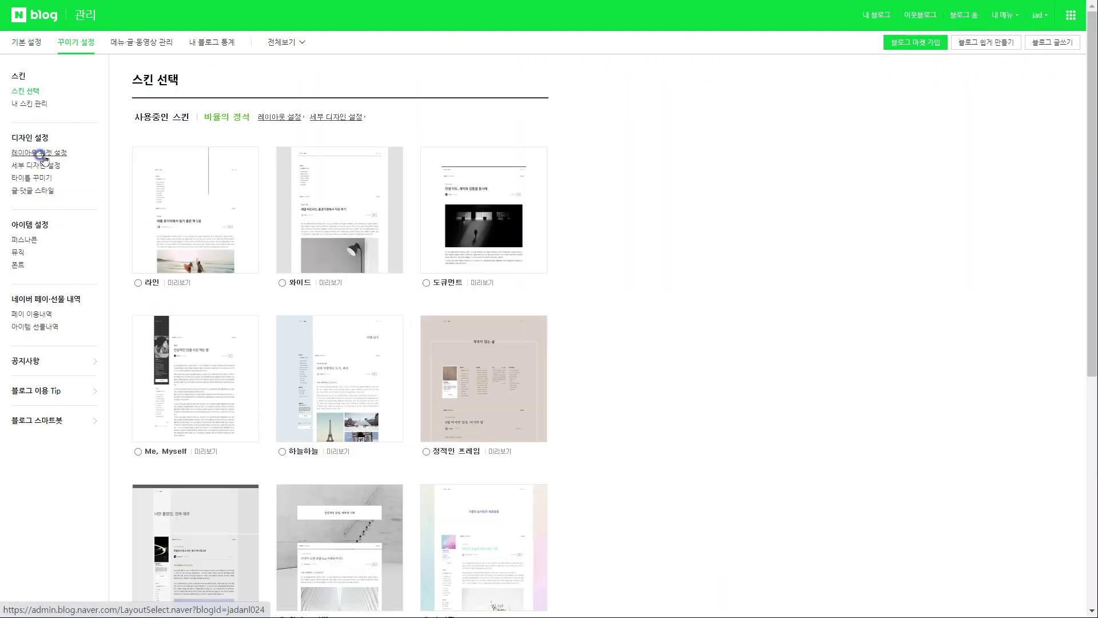
click(37, 151)
scroll(394, 322, down, 1)
scroll(394, 320, down, 2)
Replace the code of the 버튼1 widget with the 버튼1 image-map code from Notepad and save the widget.
drag(547, 350, 246, 274)
click(525, 373)
key(BackSpace)
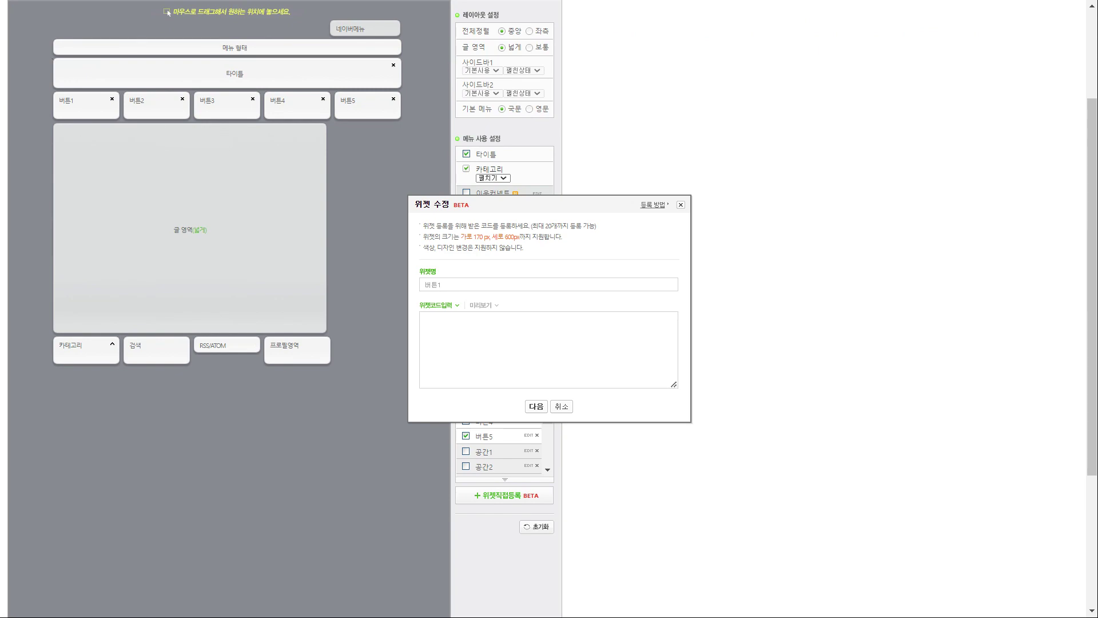
key(alt+Tab)
drag(56, 110, 16, 67)
key(ctrl+c)
key(alt+Tab)
key(ctrl+v)
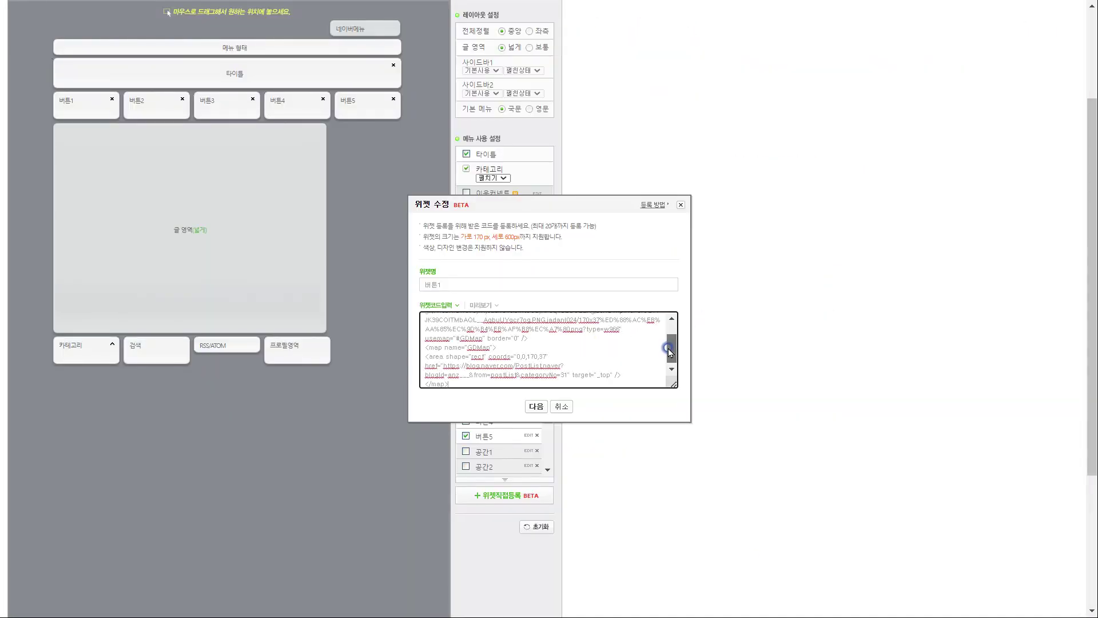
click(536, 407)
click(519, 373)
Apply the layout with the edited button widgets to the blog.
key(alt+Tab)
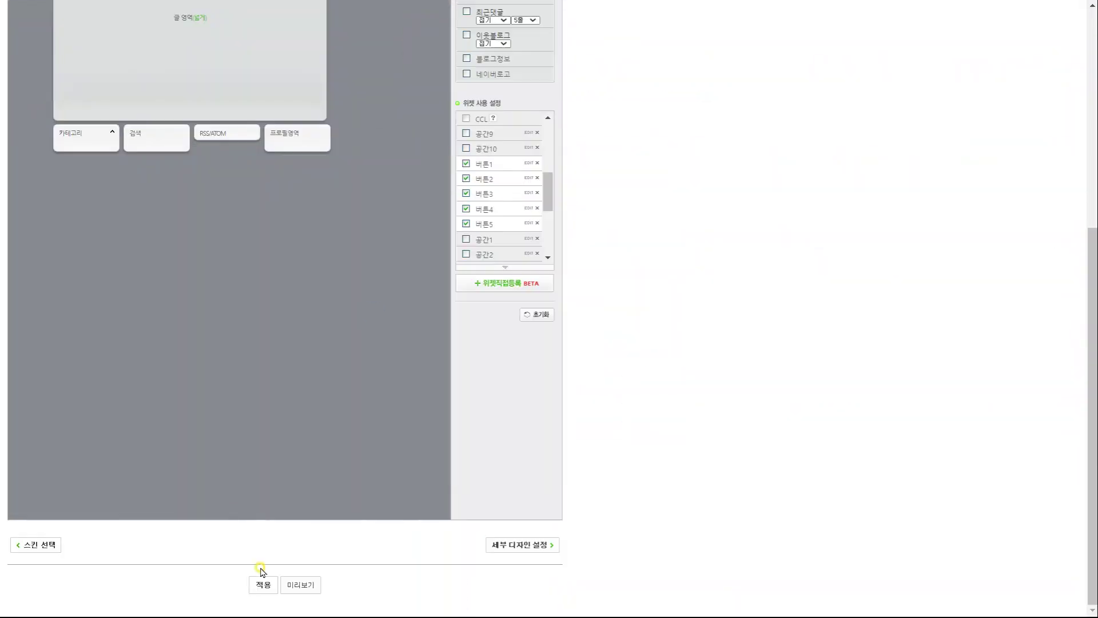
click(263, 584)
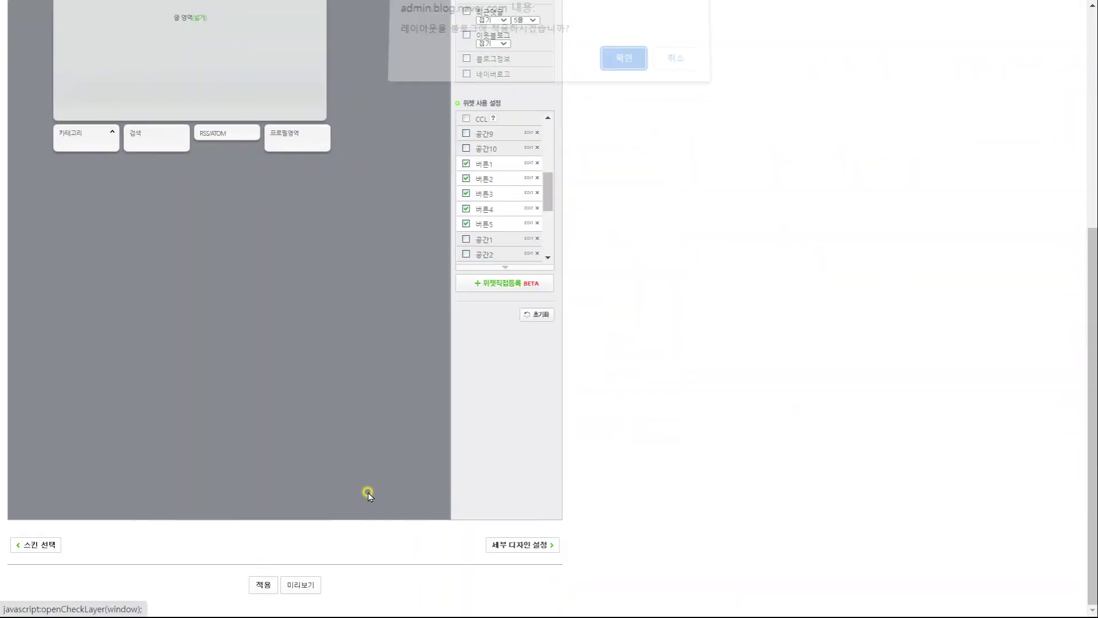
click(622, 64)
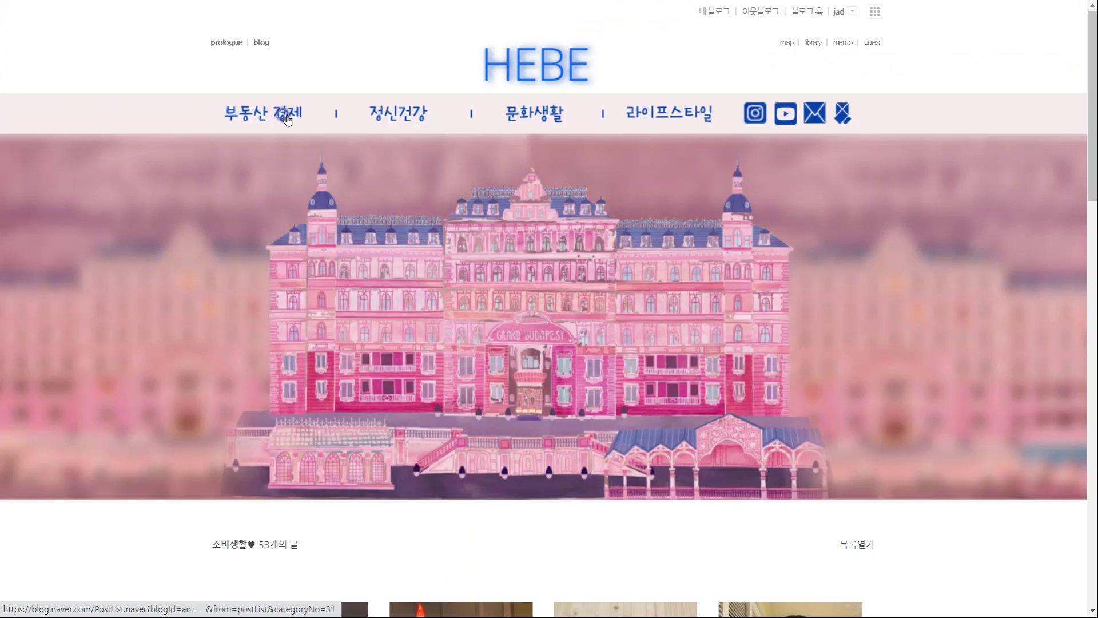
Test the 부동산 경제 and 정신건강 menu links and the mail icon in the blog header.
click(288, 115)
scroll(380, 479, up, 10)
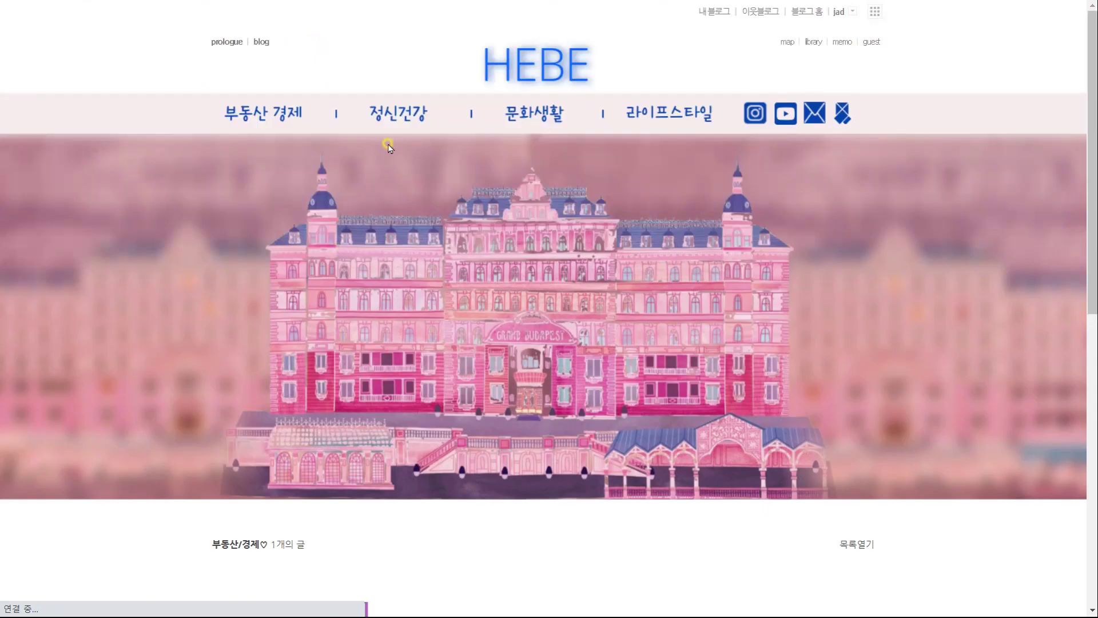
click(407, 121)
scroll(246, 564, up, 10)
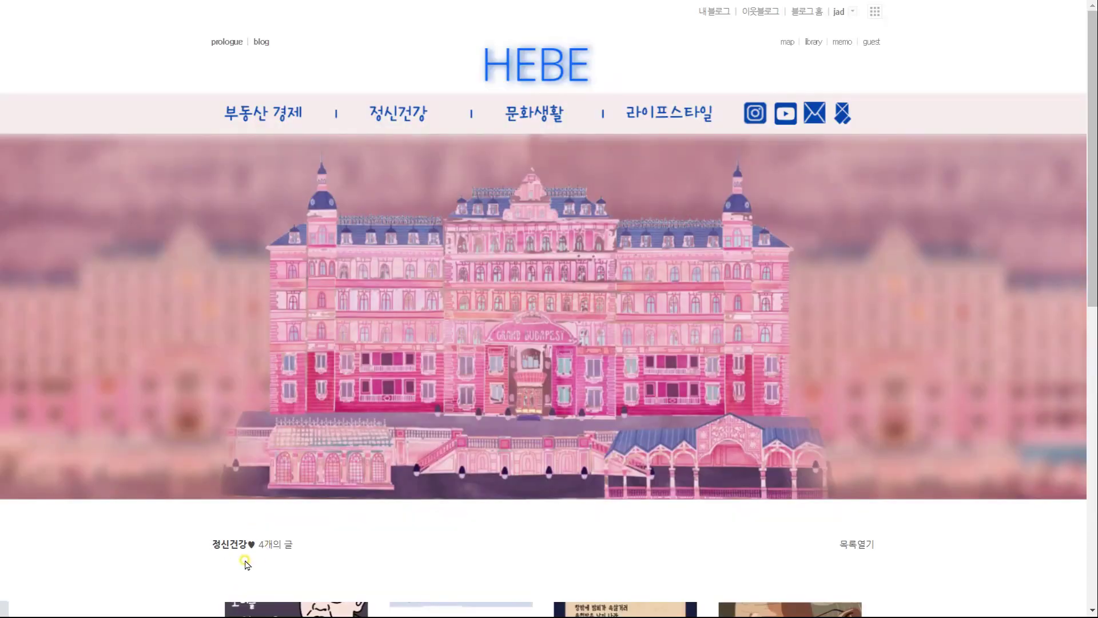
click(815, 113)
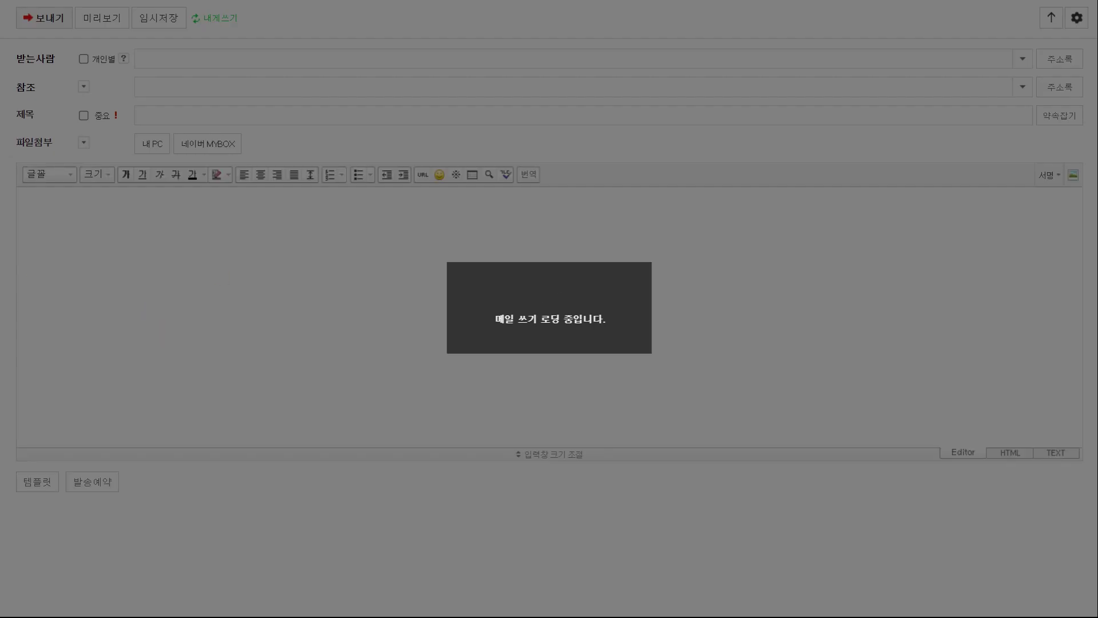